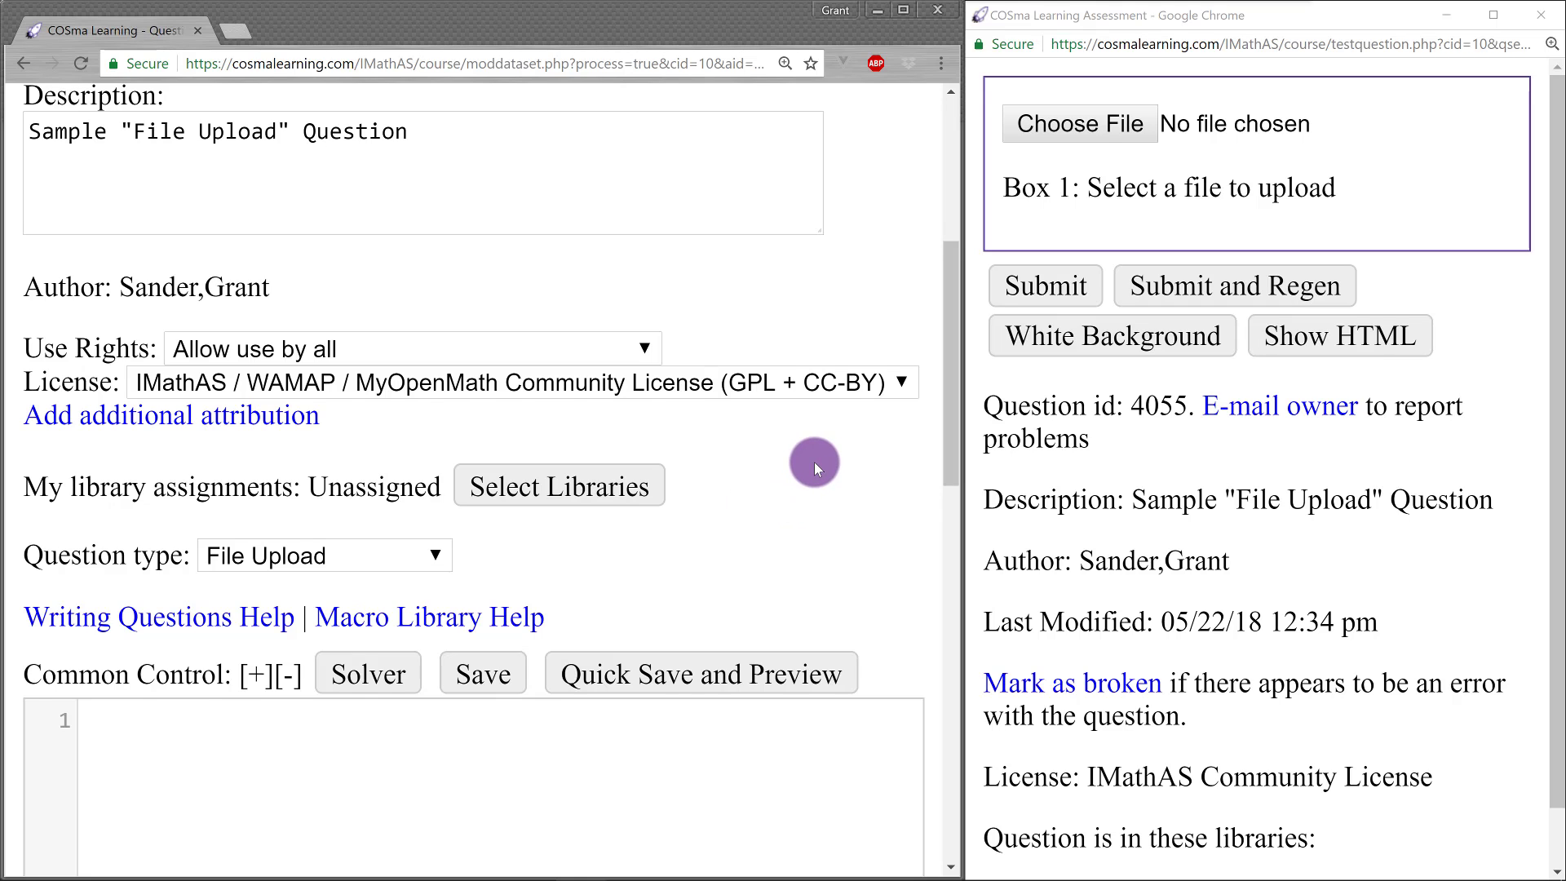
# Step: Open the question-writing help and go to its section on the File Upload question type
pyautogui.scroll(-1, 814, 462)
pyautogui.scroll(-1, 826, 433)
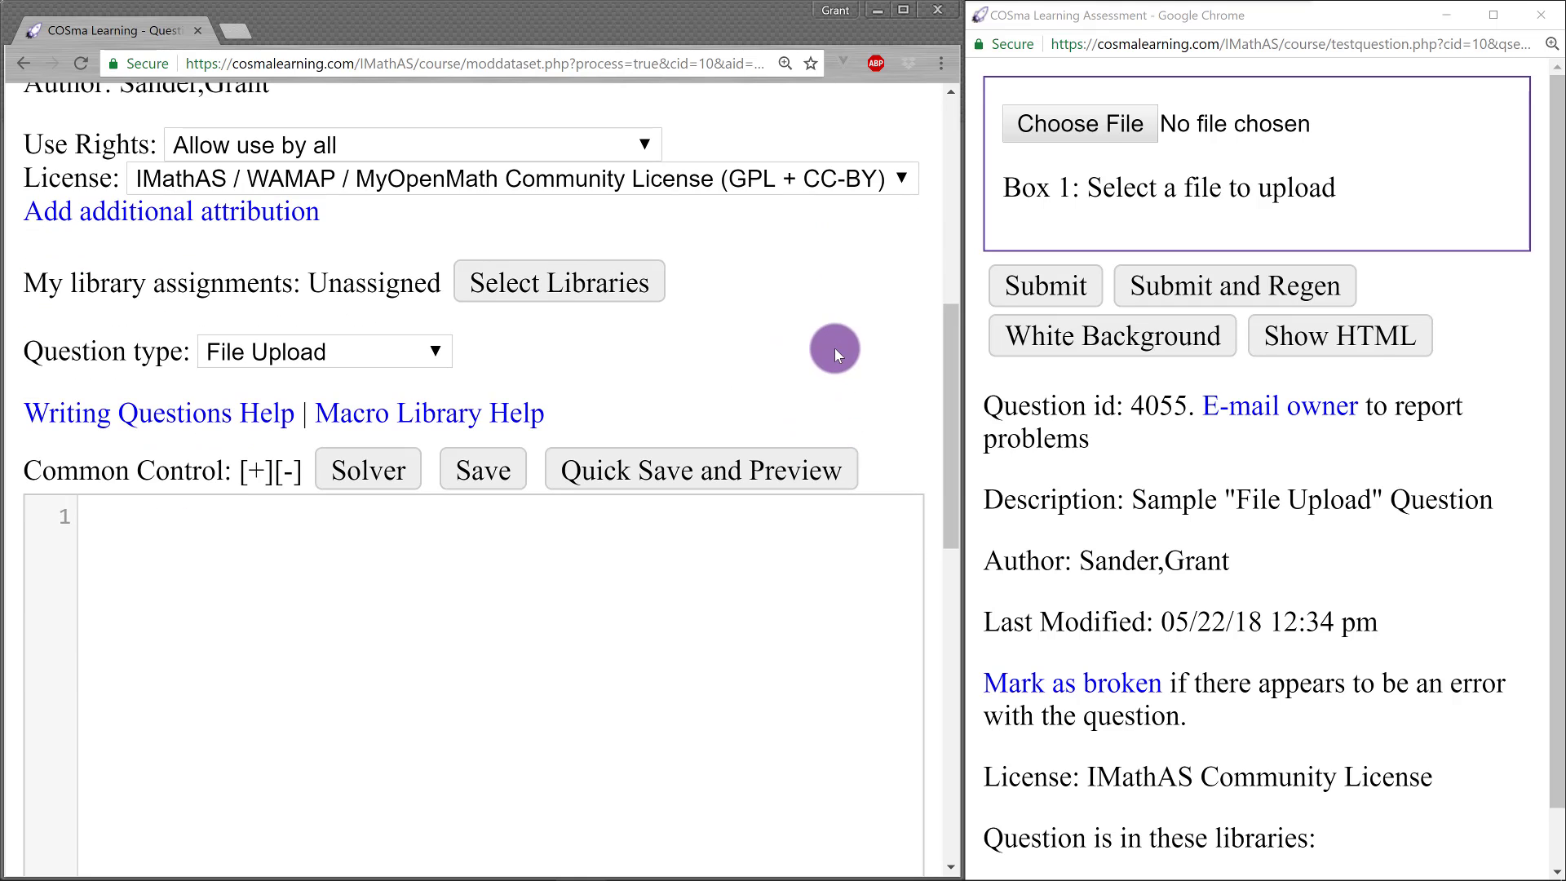
pyautogui.scroll(-5, 835, 348)
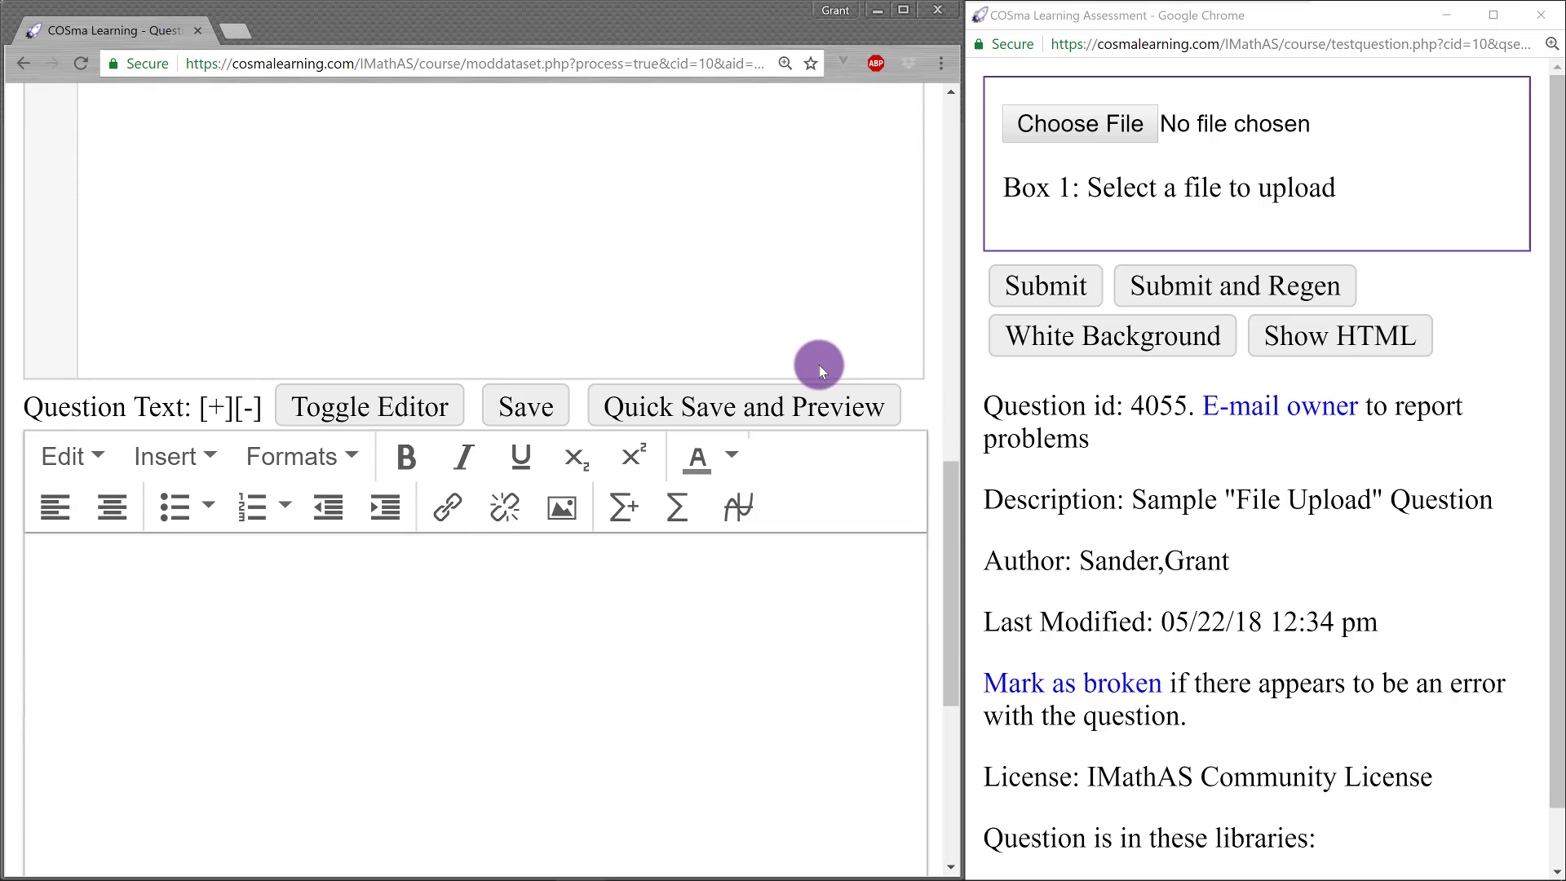
pyautogui.scroll(5, 236, 349)
pyautogui.click(231, 513)
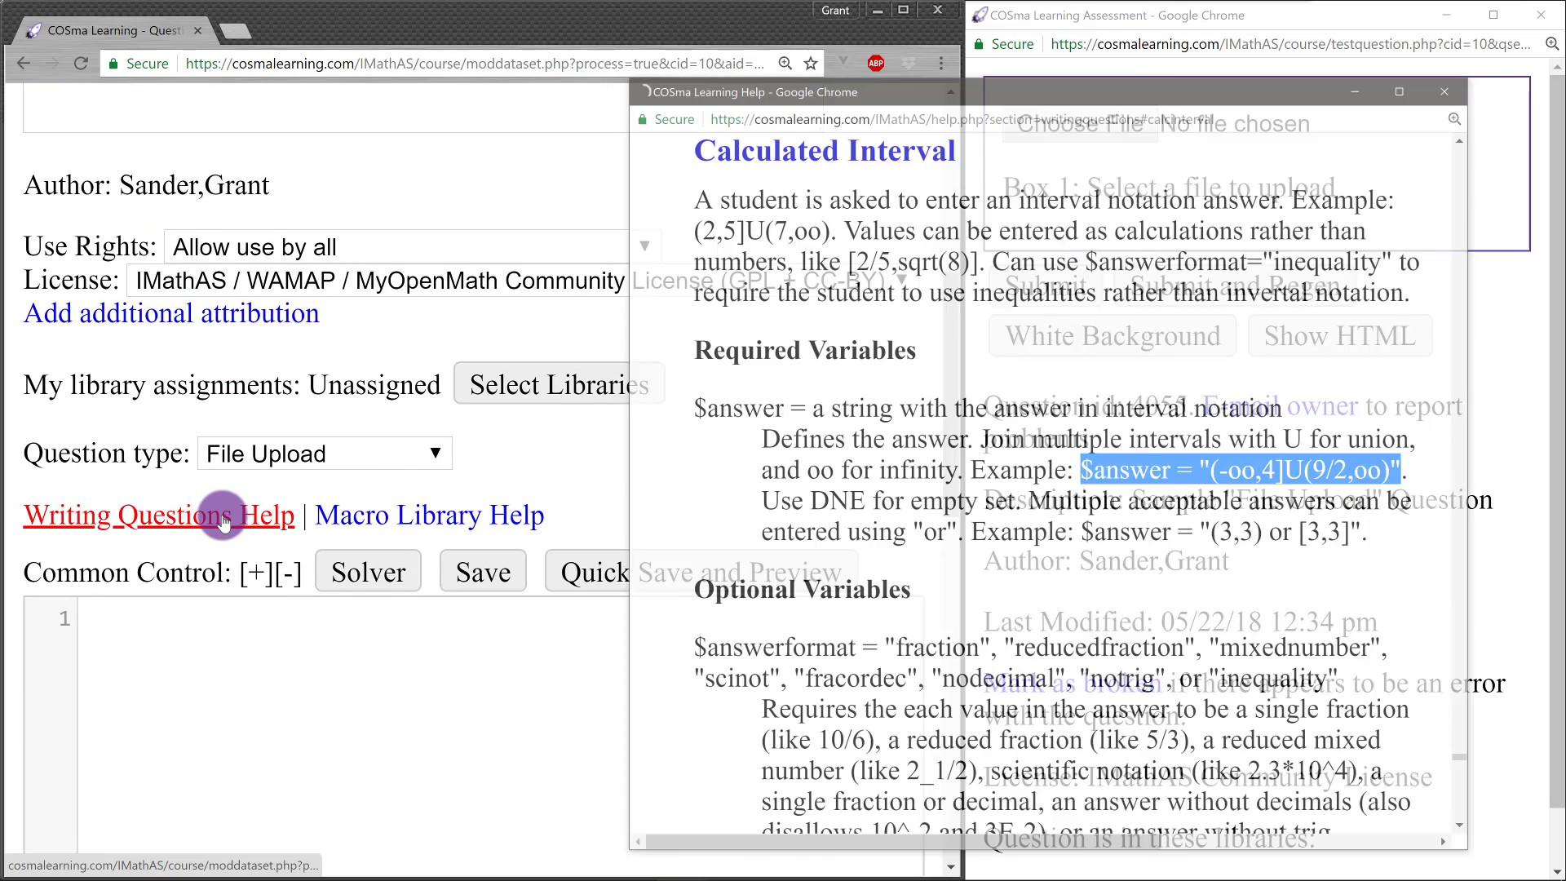
pyautogui.scroll(-13, 1055, 364)
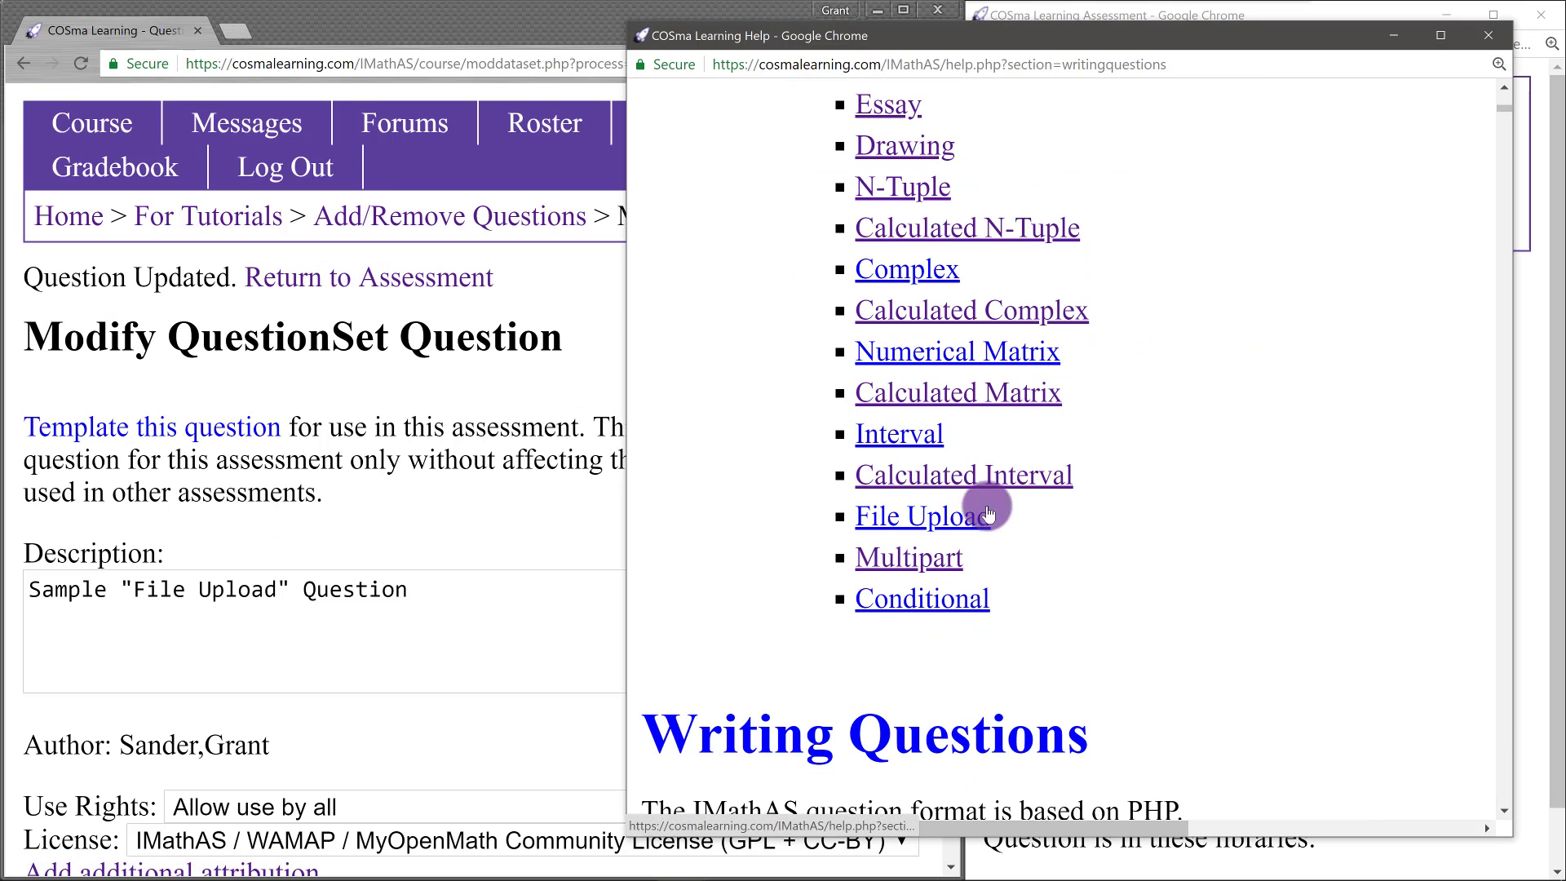
pyautogui.click(973, 528)
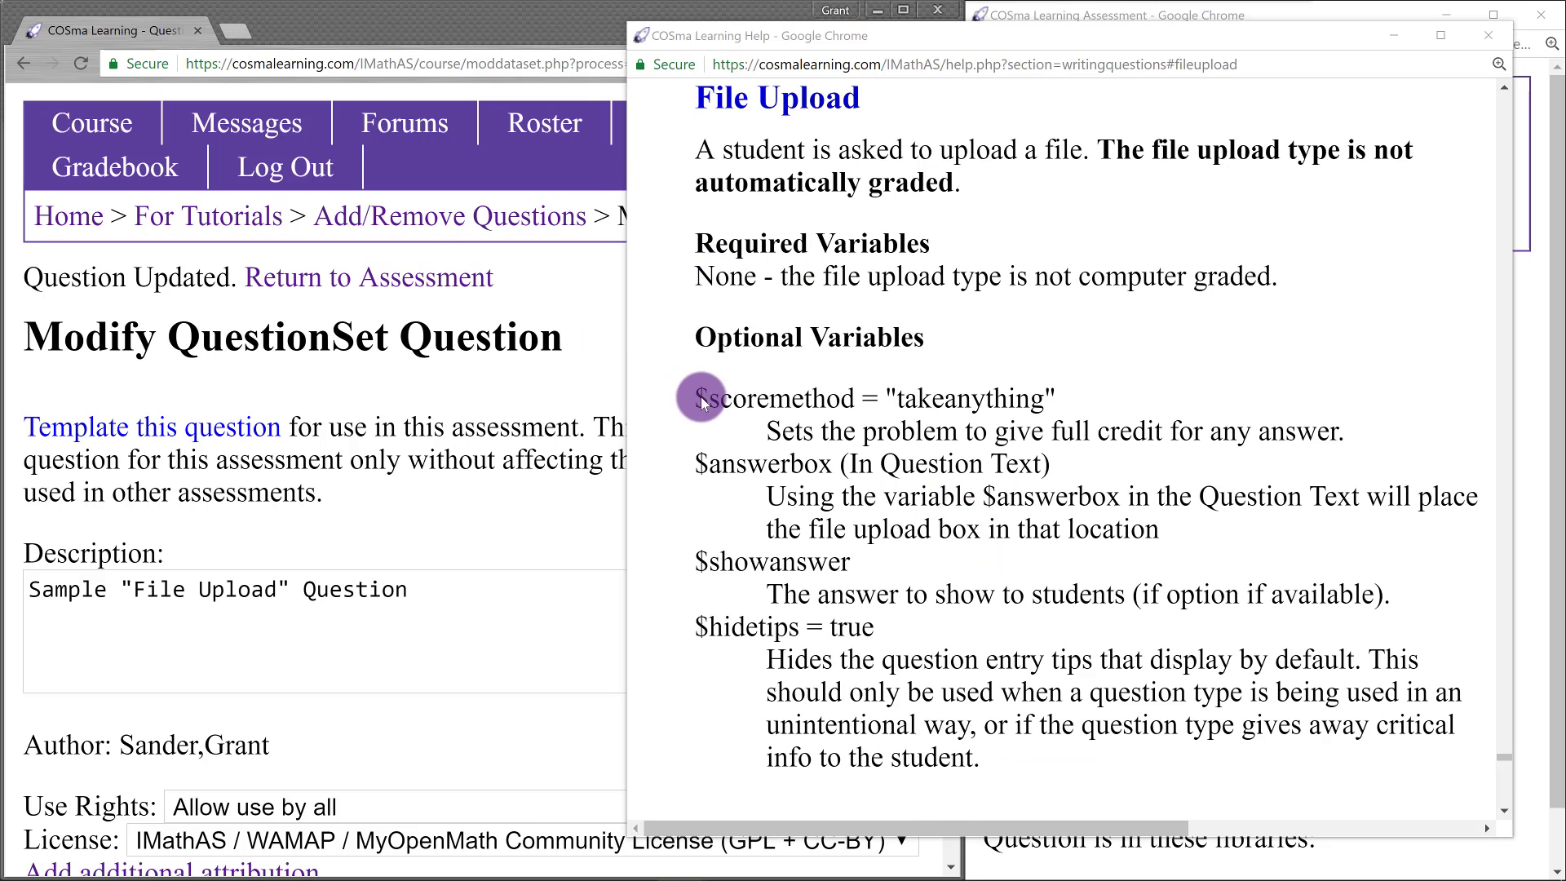
# Step: Highlight the optional variable $scoremethod = "takeanything" in the File Upload help, and minimize the help window
pyautogui.hotkey('alt', 'Tab')
pyautogui.click(1098, 427)
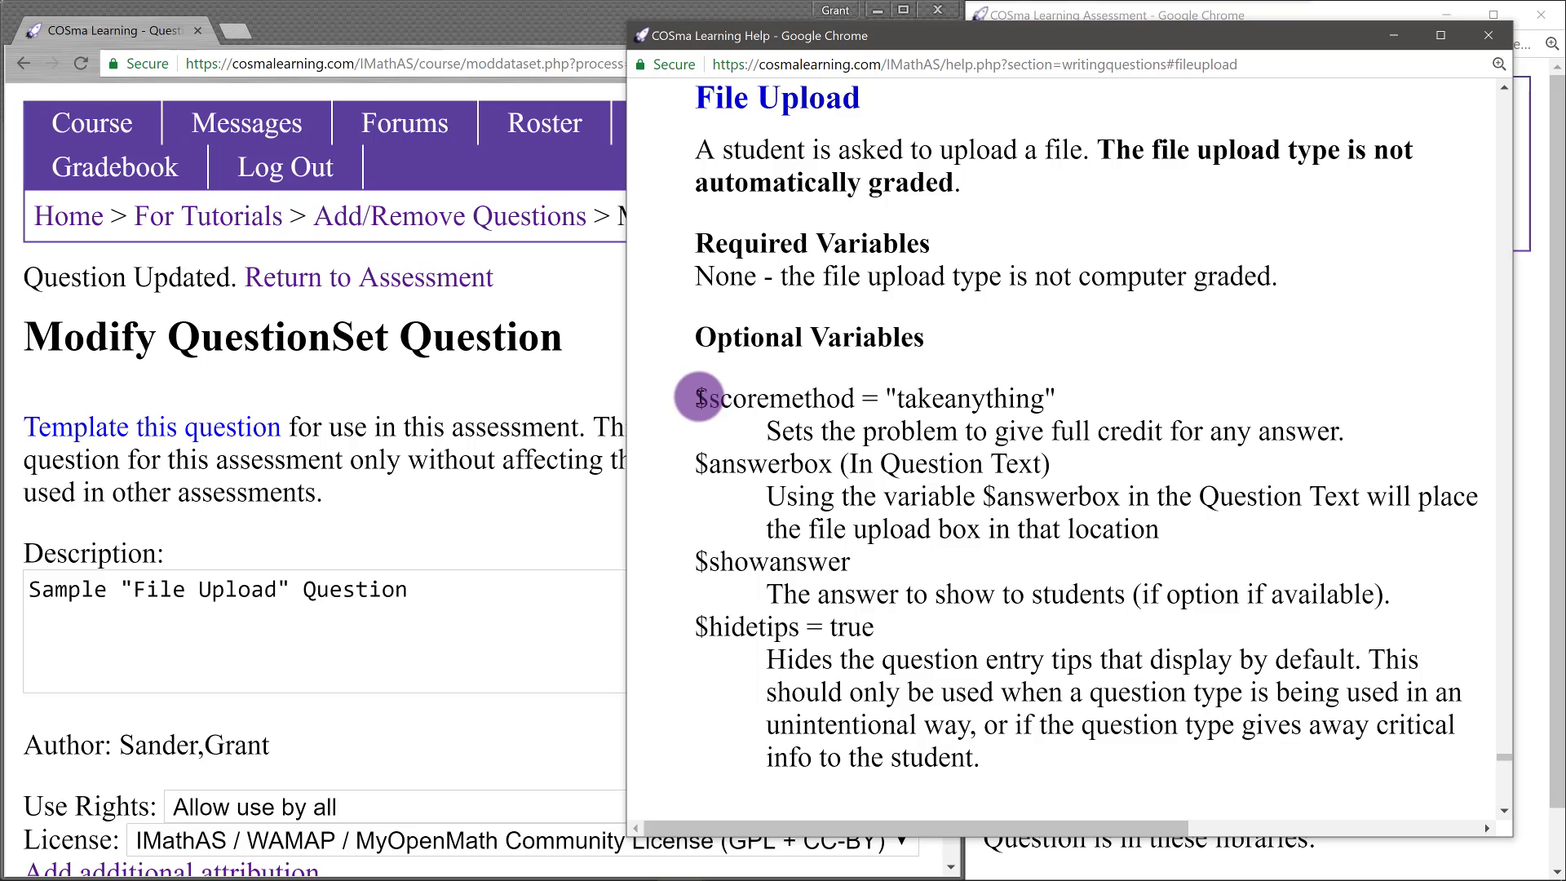
pyautogui.moveTo(694, 398); pyautogui.dragTo(1141, 402)
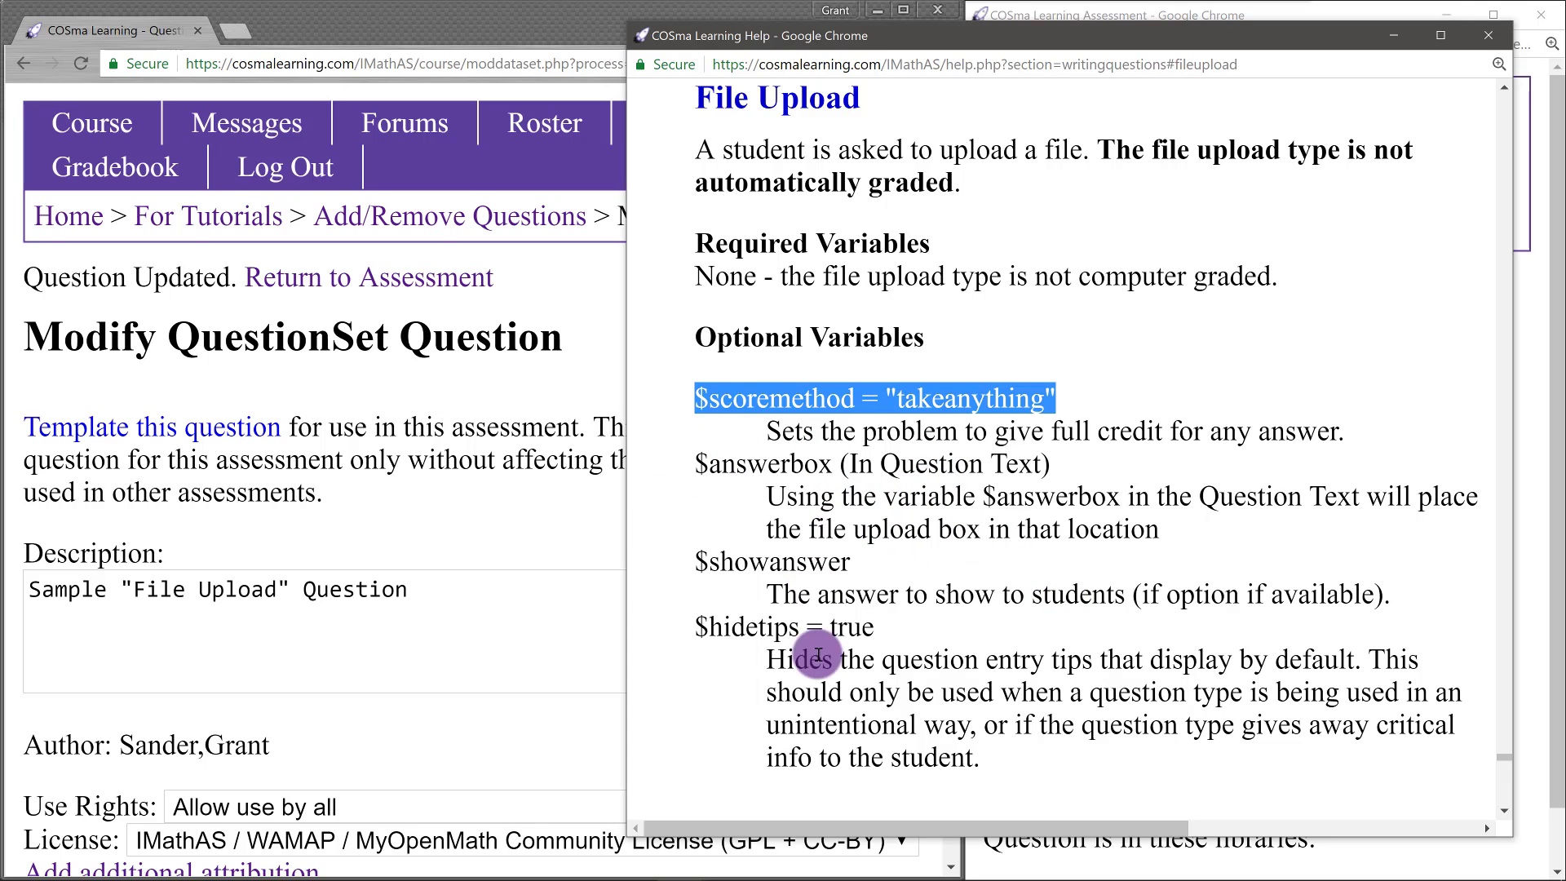
pyautogui.click(1382, 45)
# Step: Enter the question text "Upload your paper homework for Section 3.4... $answerbox" and save the question with a refreshed preview
pyautogui.scroll(-15, 647, 455)
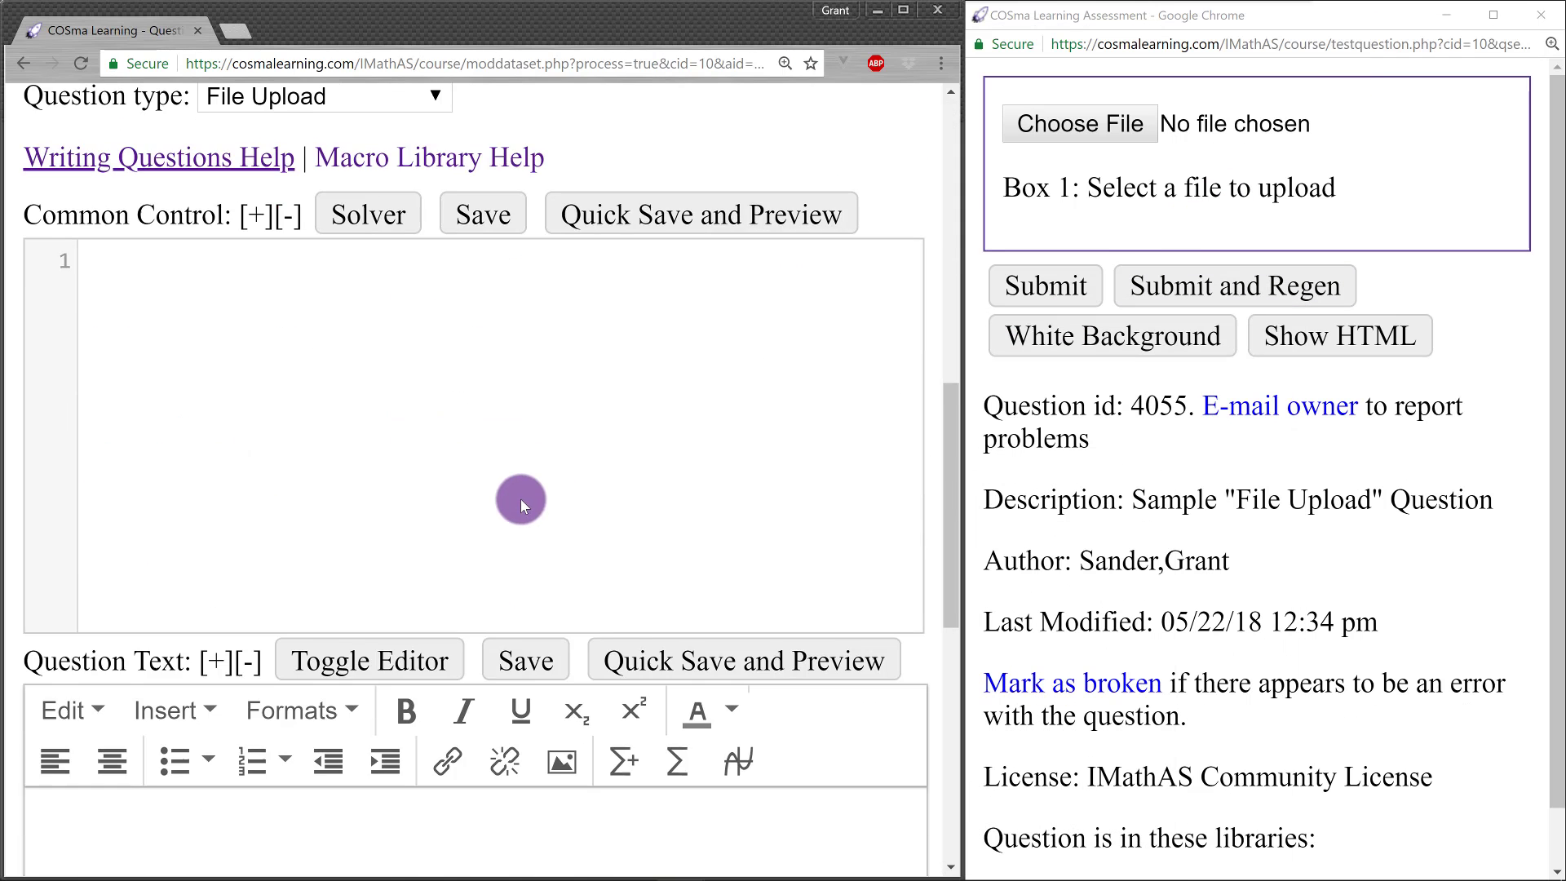
pyautogui.scroll(-1, 376, 506)
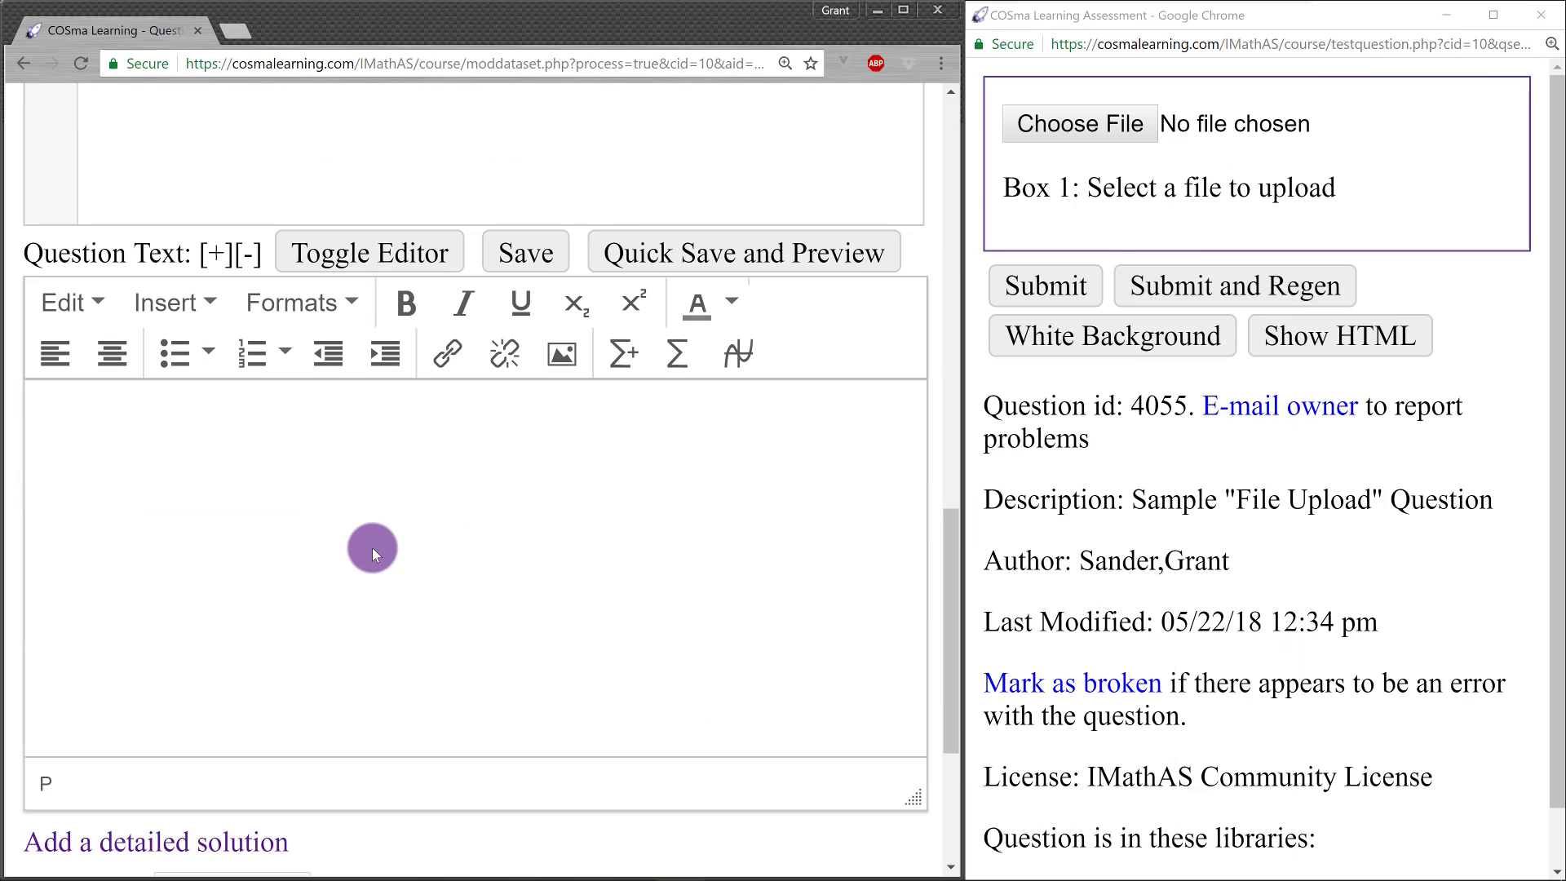
pyautogui.write('ad you')
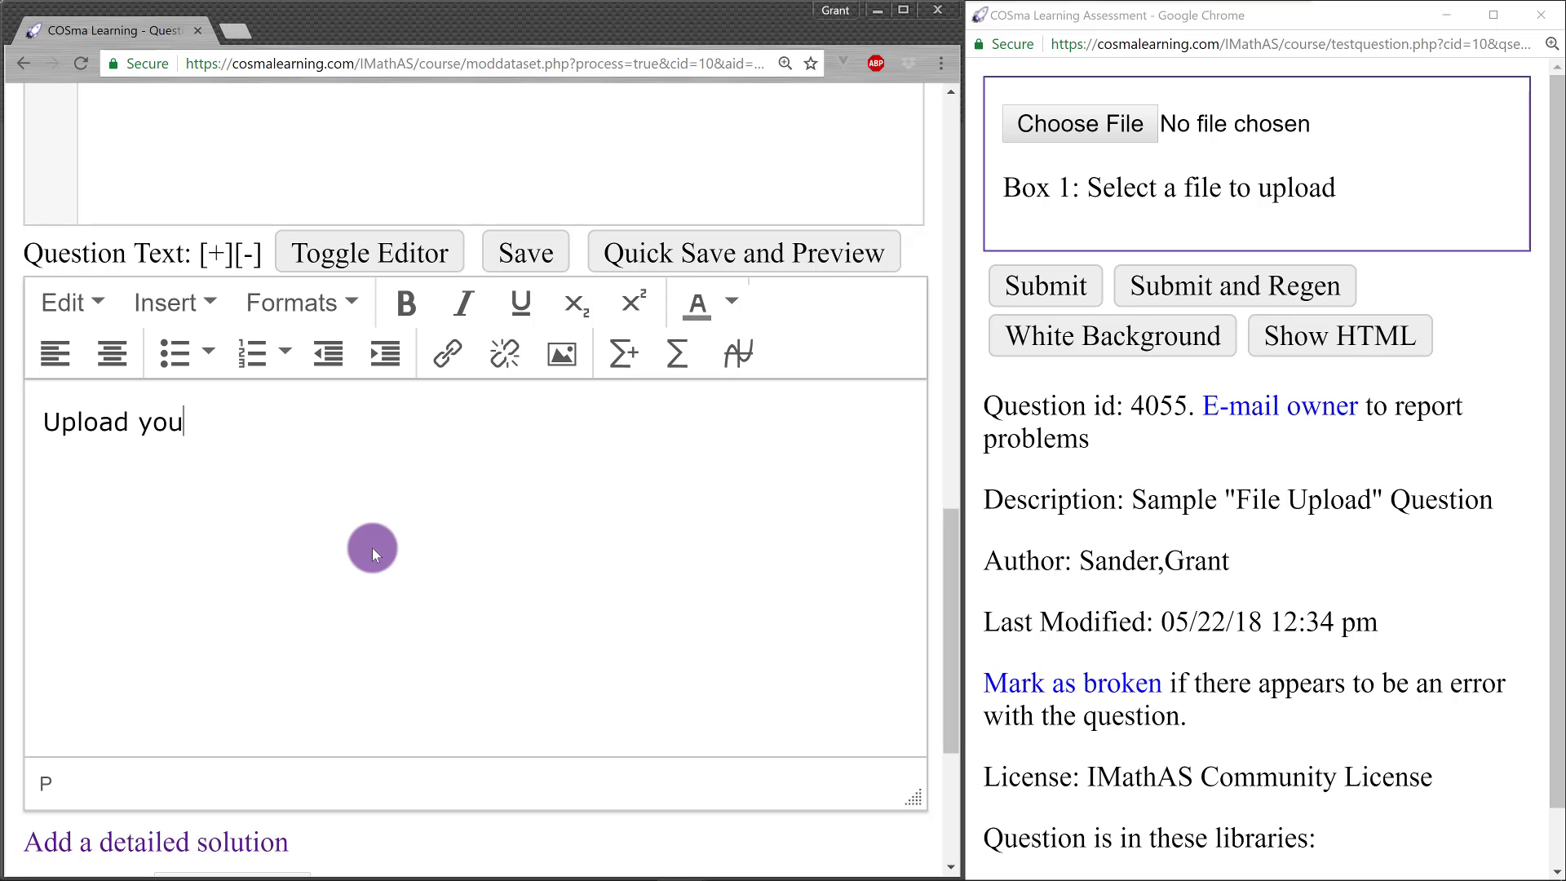
pyautogui.write('r paper homework for ')
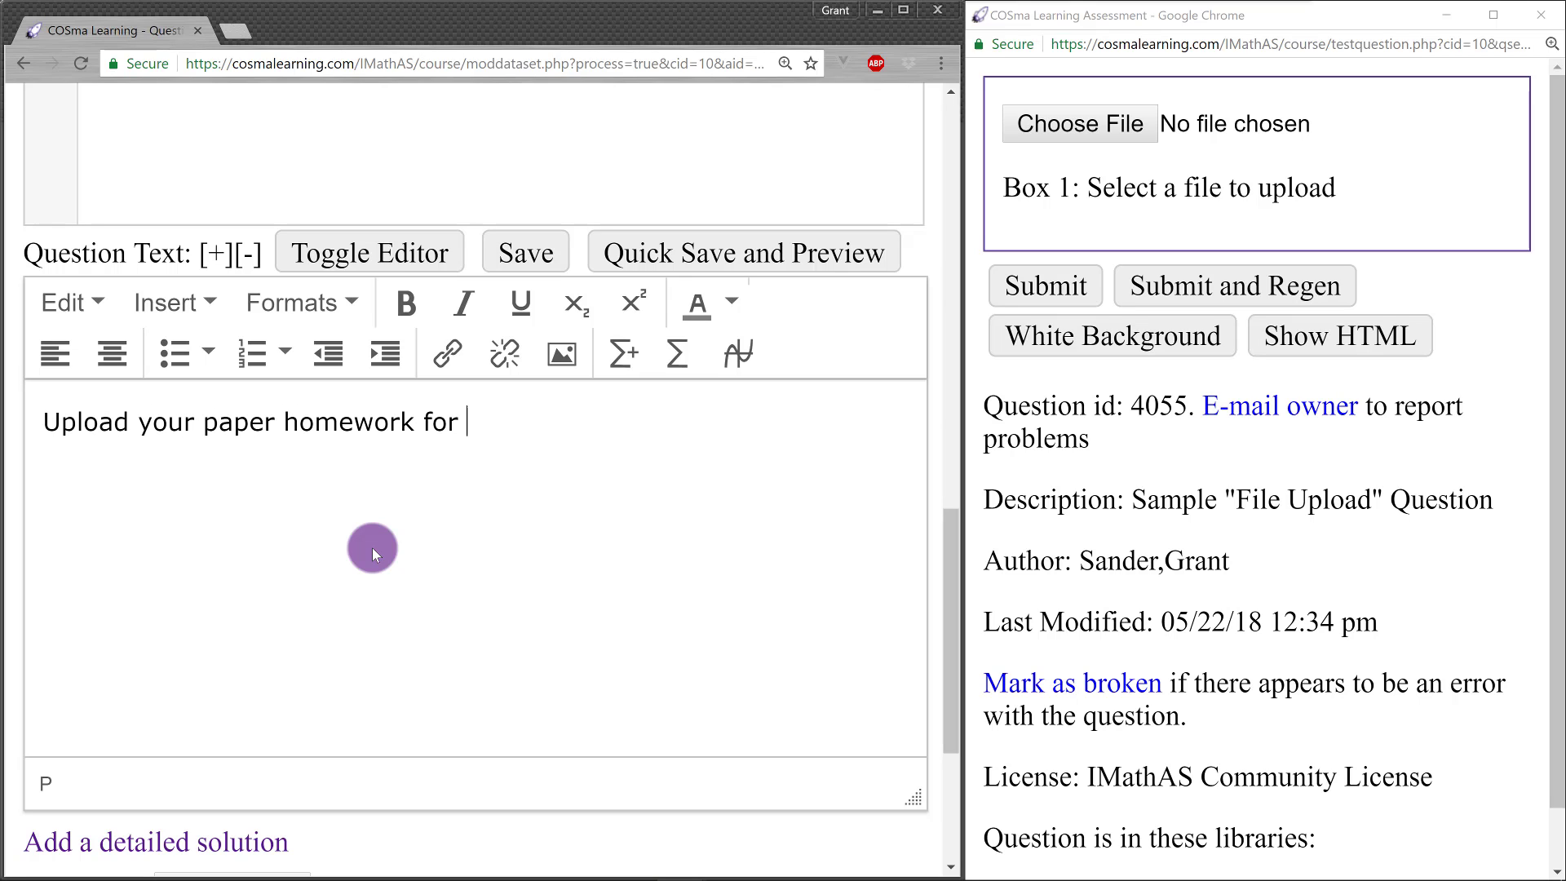
pyautogui.write('Section 3.4... $answerbox')
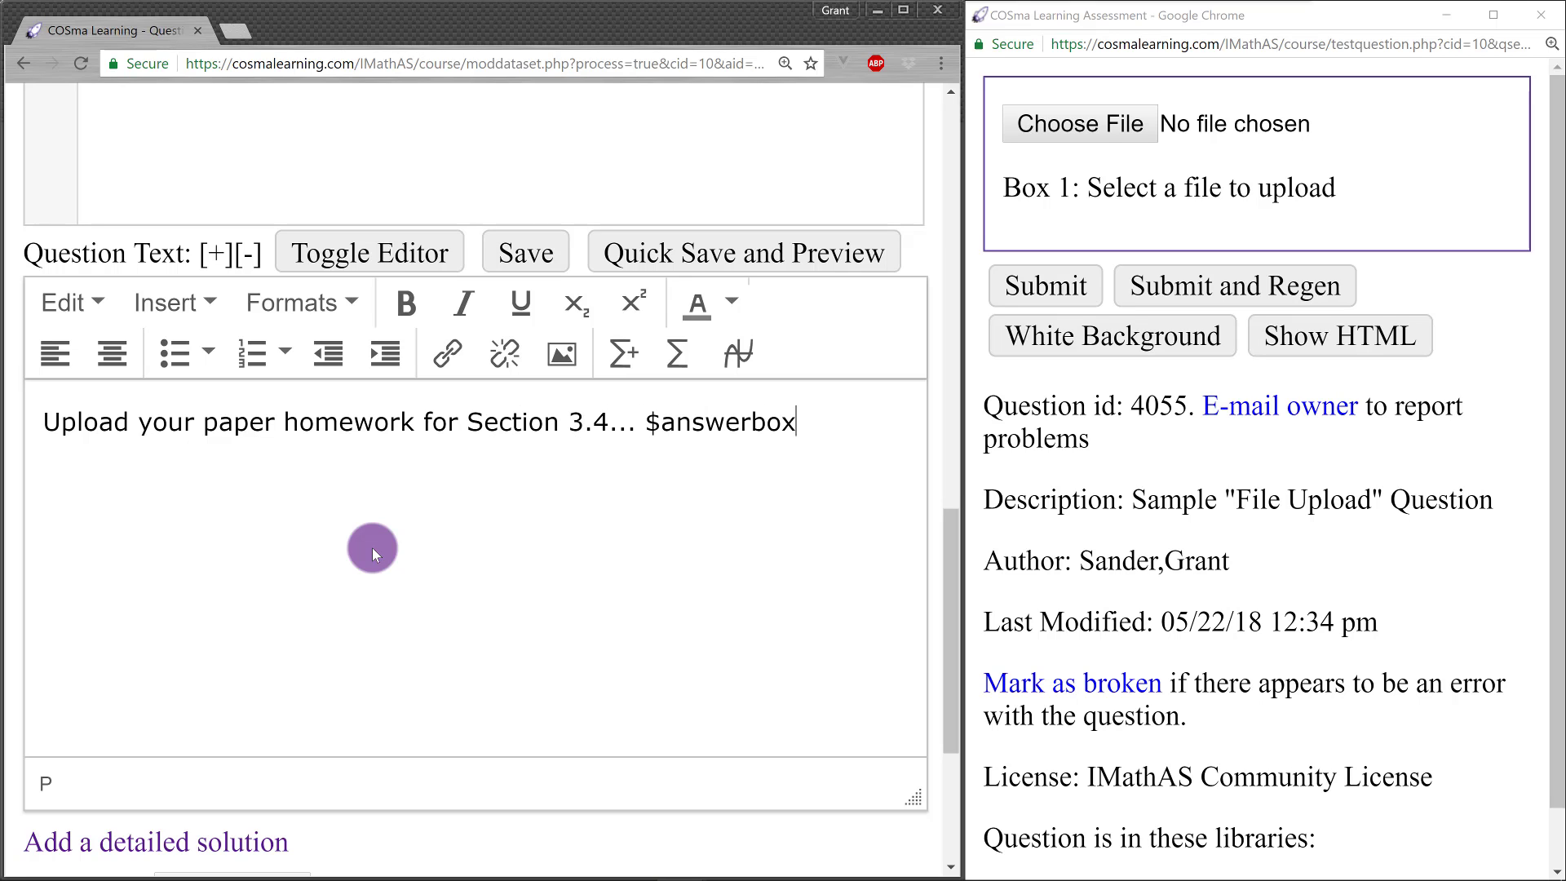
pyautogui.scroll(3, 915, 390)
pyautogui.click(862, 457)
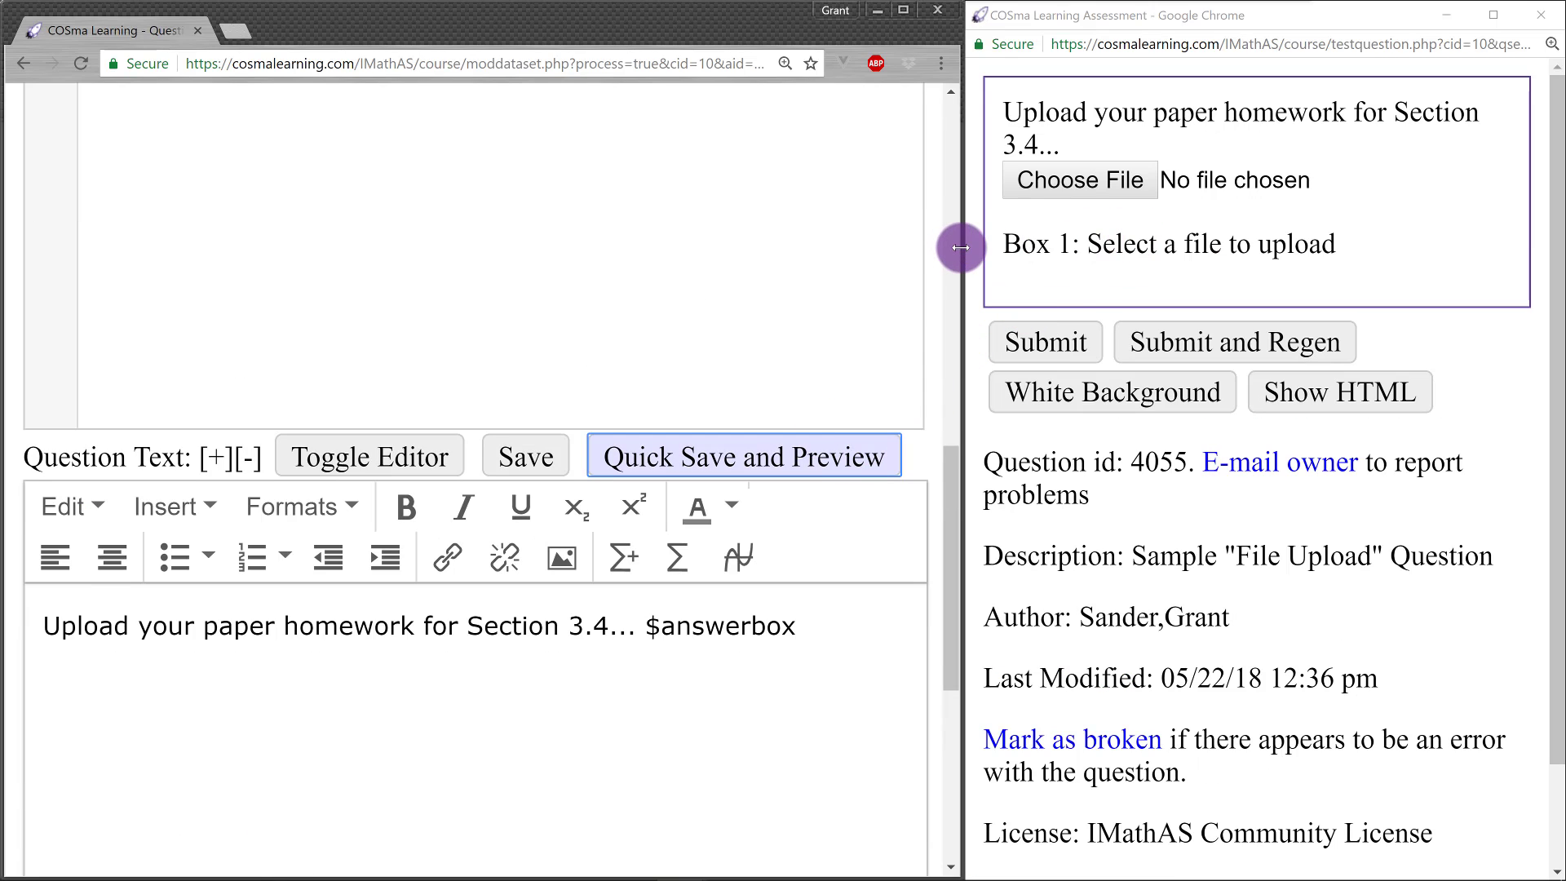
# Step: Widen the question preview window and inspect its file chooser, closing it without selecting a file
pyautogui.moveTo(961, 248); pyautogui.dragTo(821, 257)
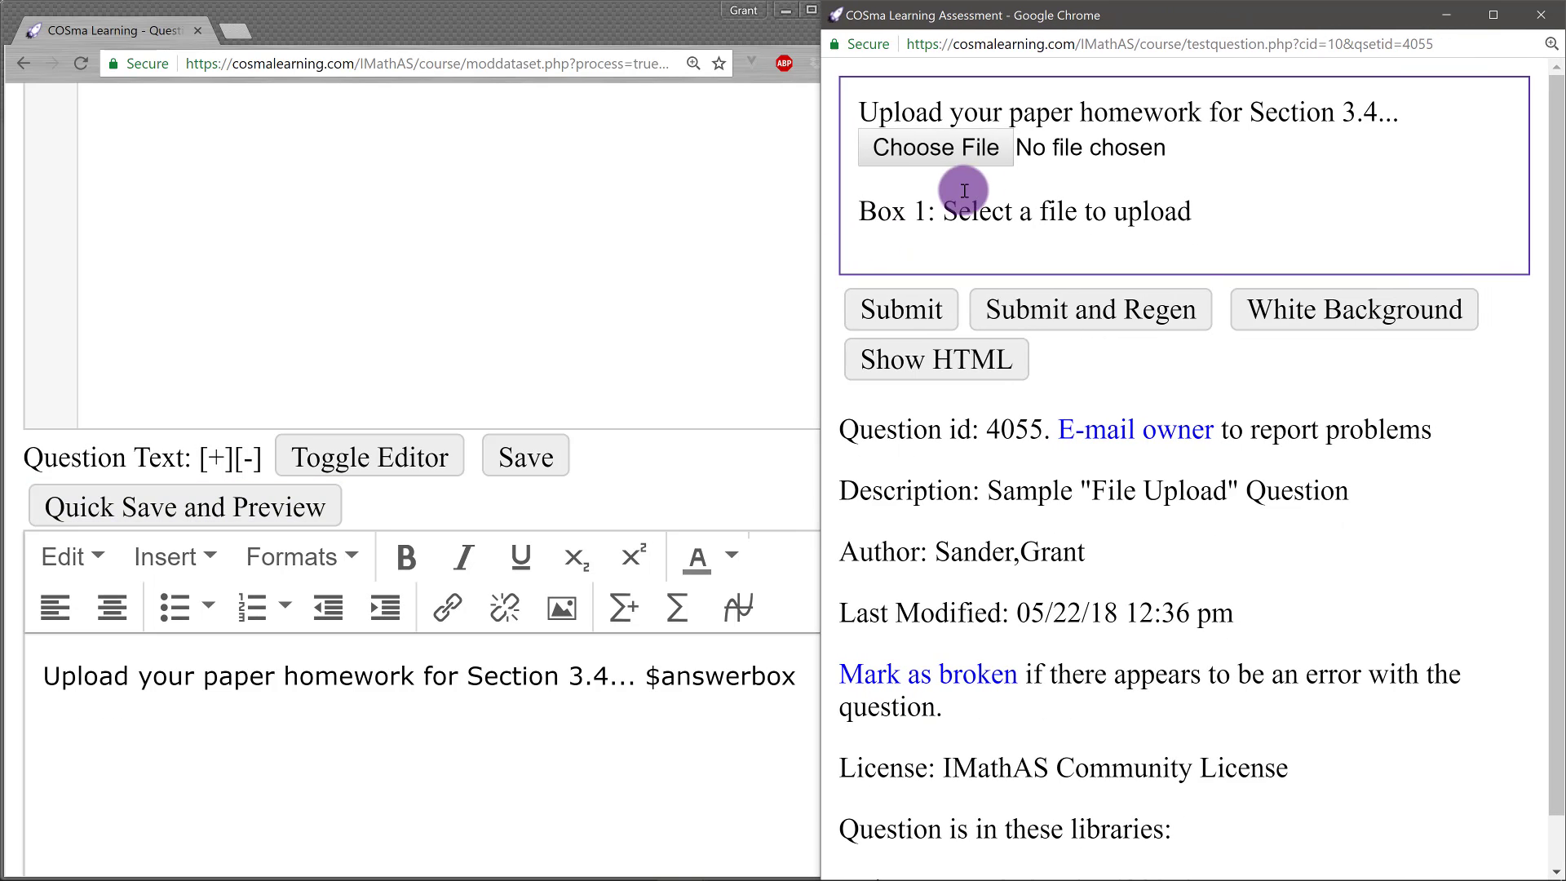
pyautogui.click(928, 150)
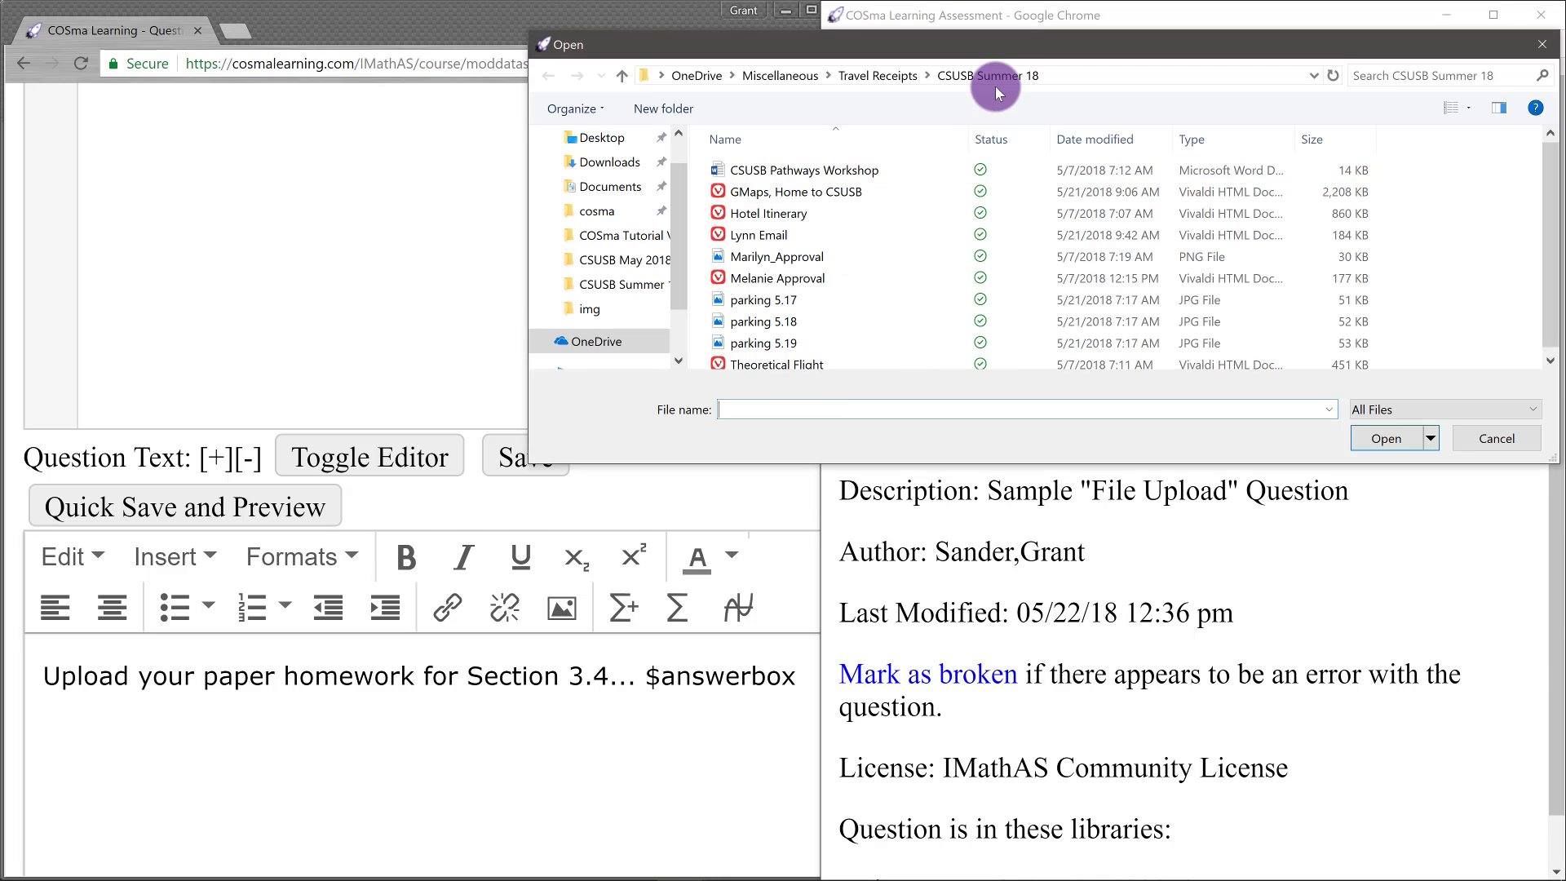
pyautogui.moveTo(996, 92); pyautogui.dragTo(626, 144)
pyautogui.click(1145, 485)
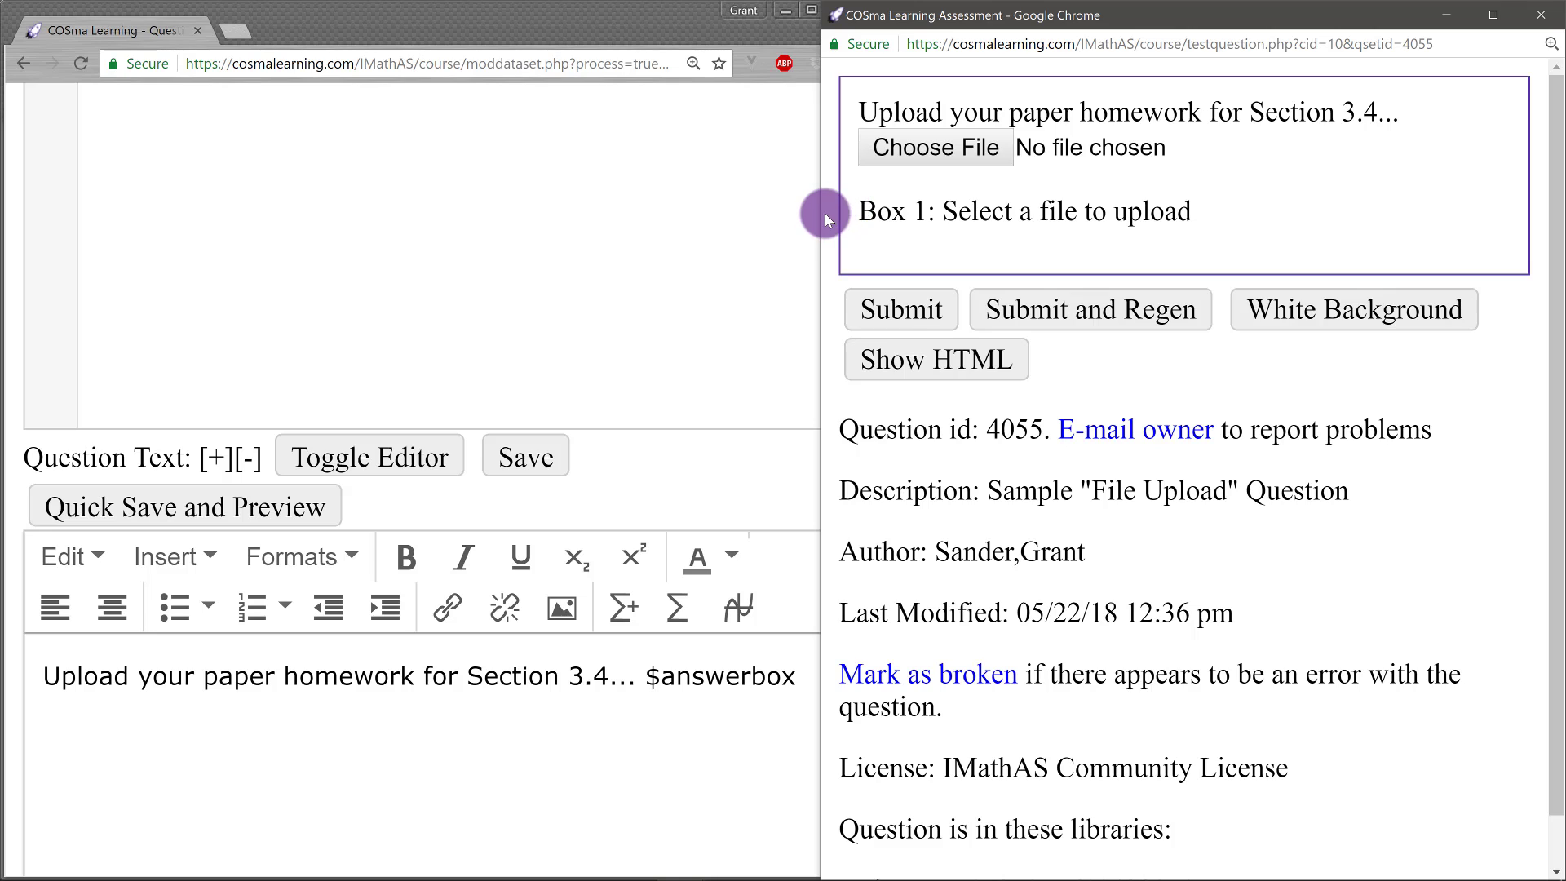
pyautogui.moveTo(823, 213); pyautogui.dragTo(859, 222)
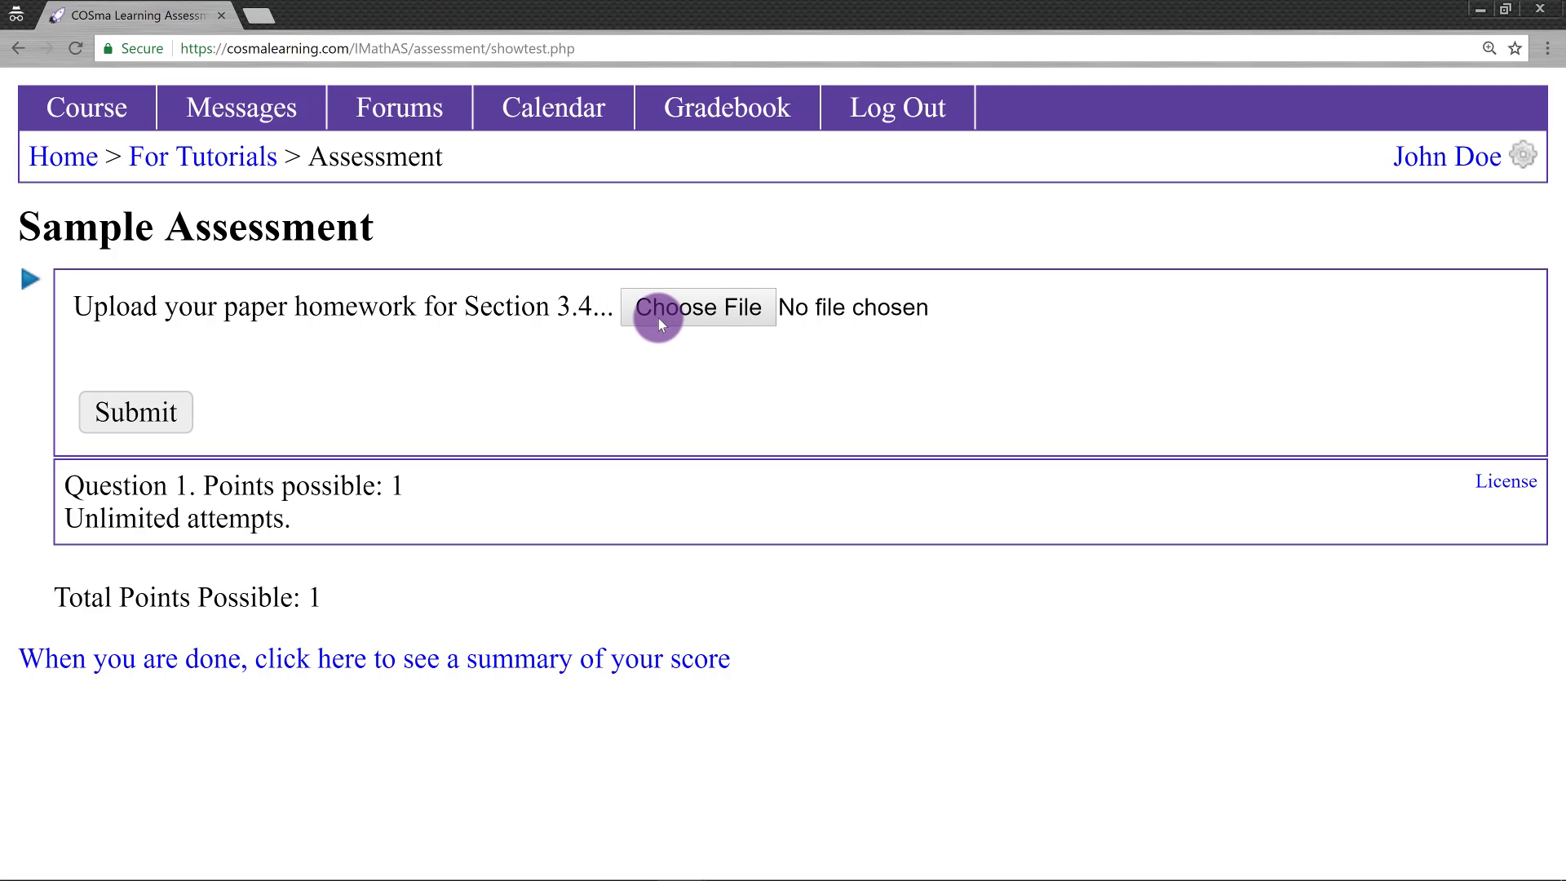
# Step: In the student's Sample Assessment, choose the CSUSB Tasks PDF from the CSUSB May 2018 folder and submit it as the answer
pyautogui.click(713, 316)
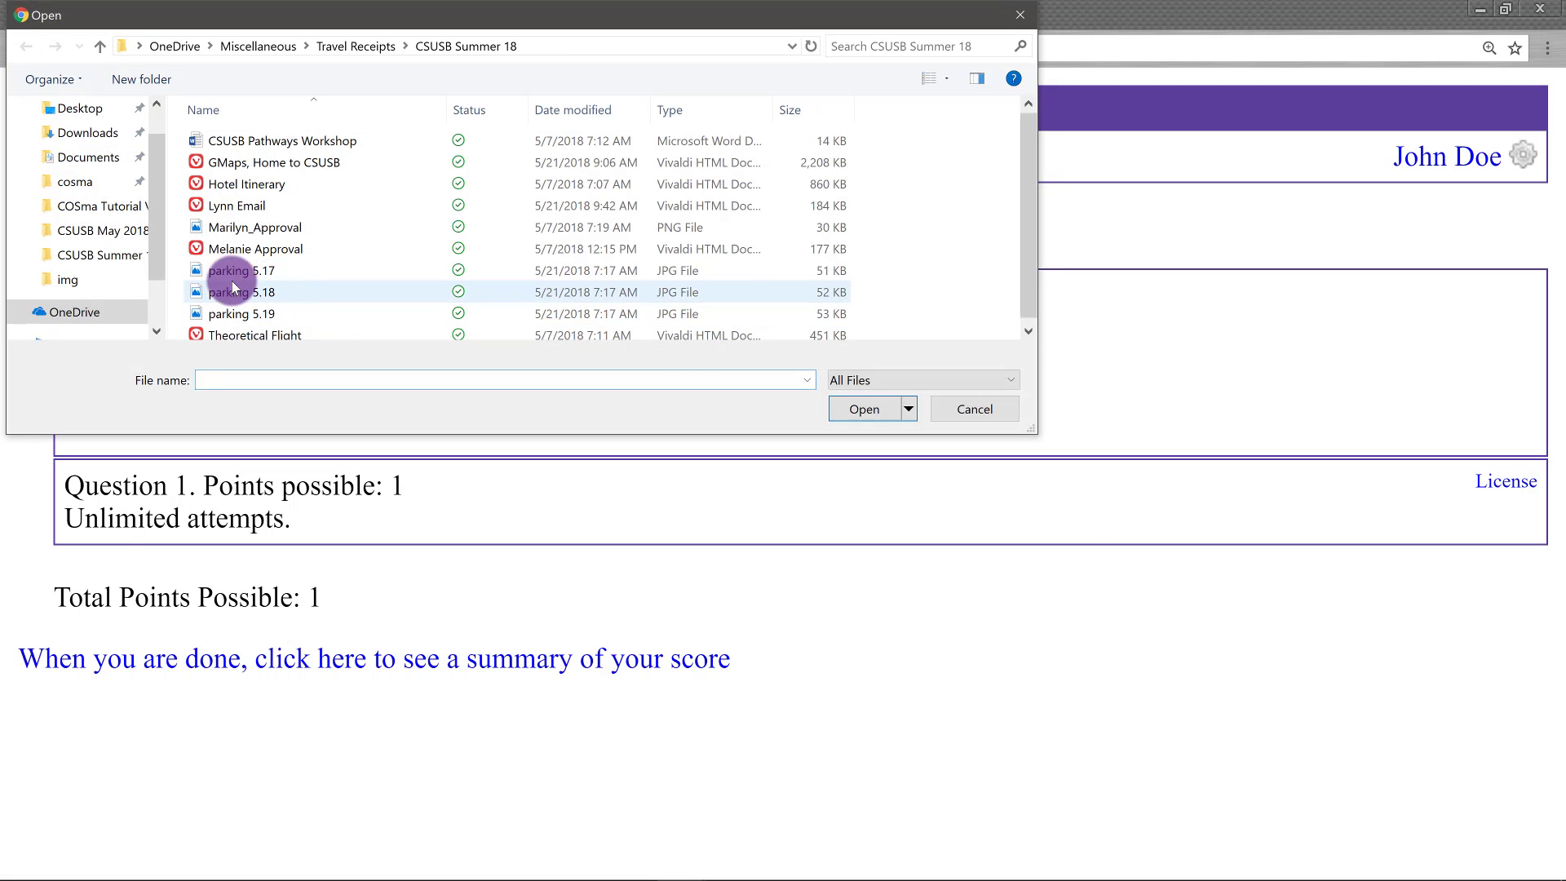
pyautogui.click(49, 231)
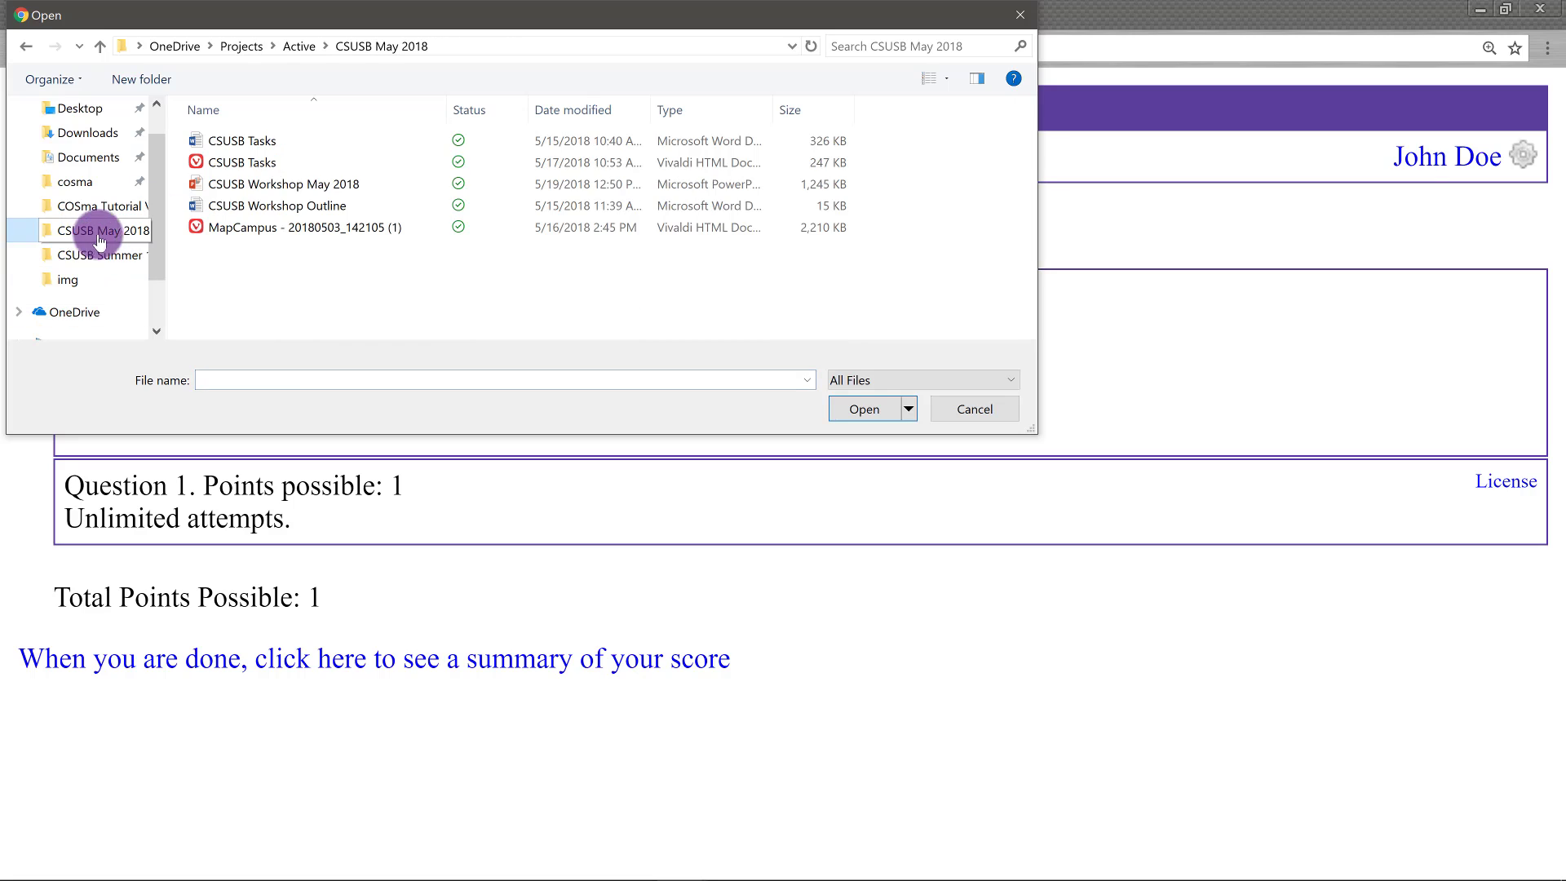
pyautogui.click(239, 161)
pyautogui.click(865, 409)
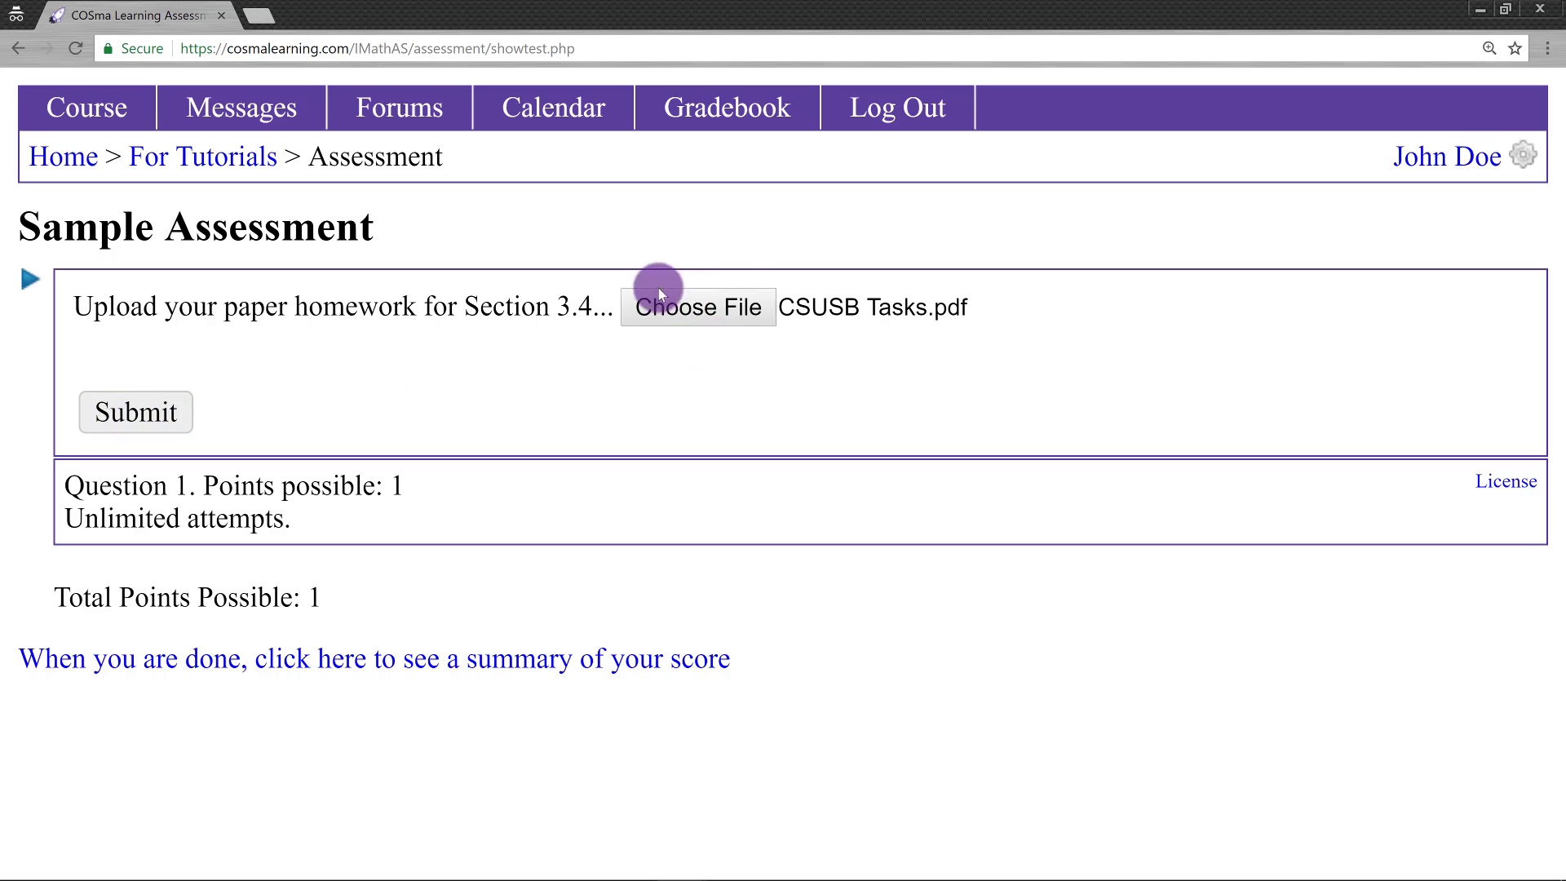
pyautogui.click(124, 412)
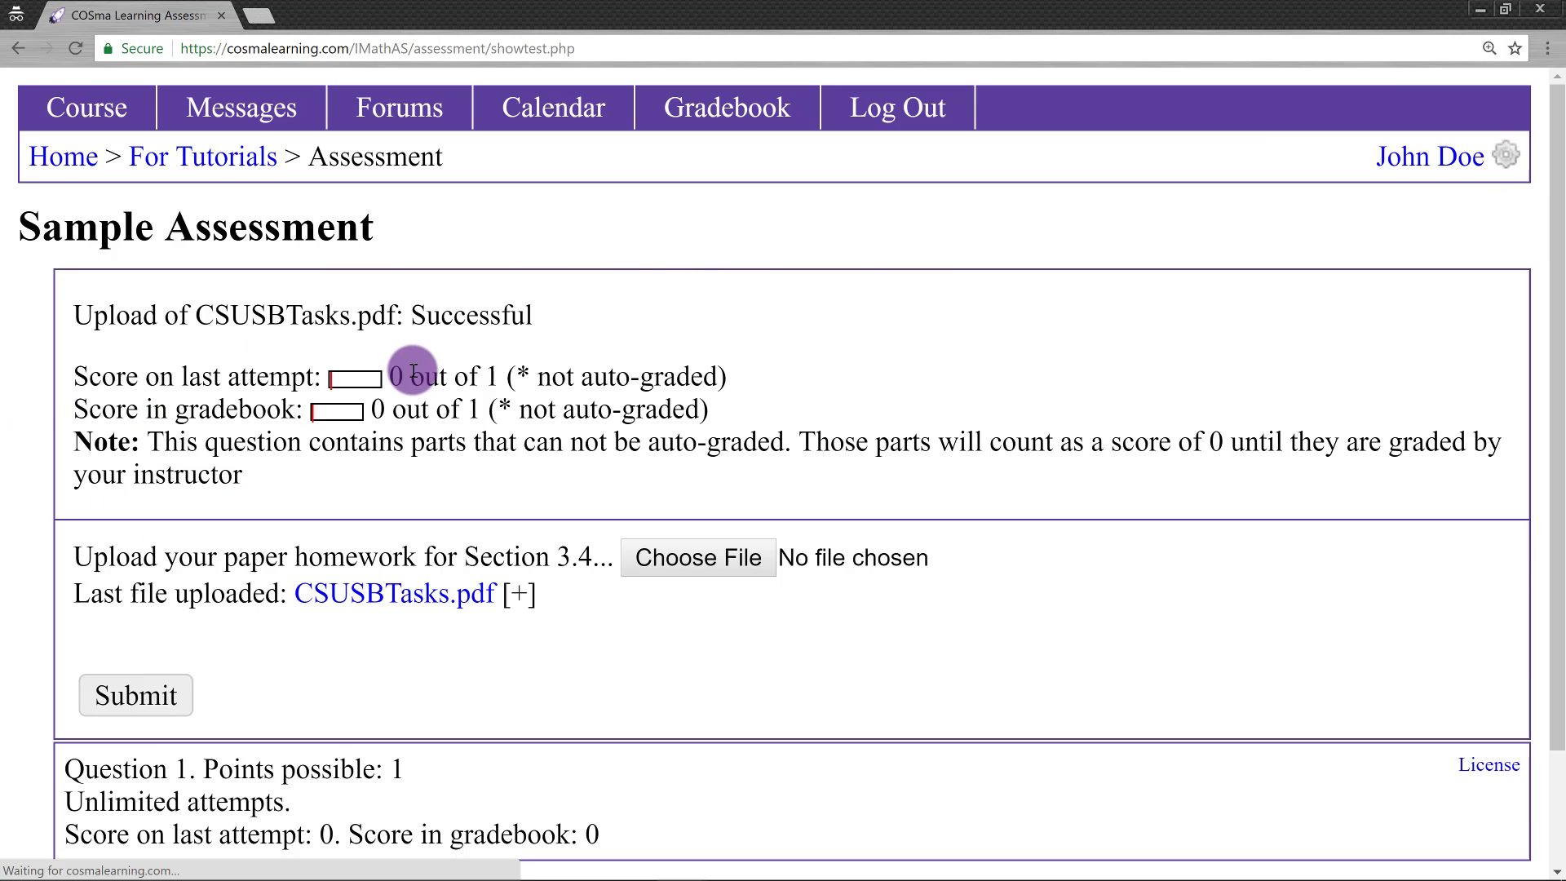
# Step: Examine the submission feedback for the uploaded file, including the upload status and the auto-grading remark beside the score
pyautogui.scroll(-1, 223, 353)
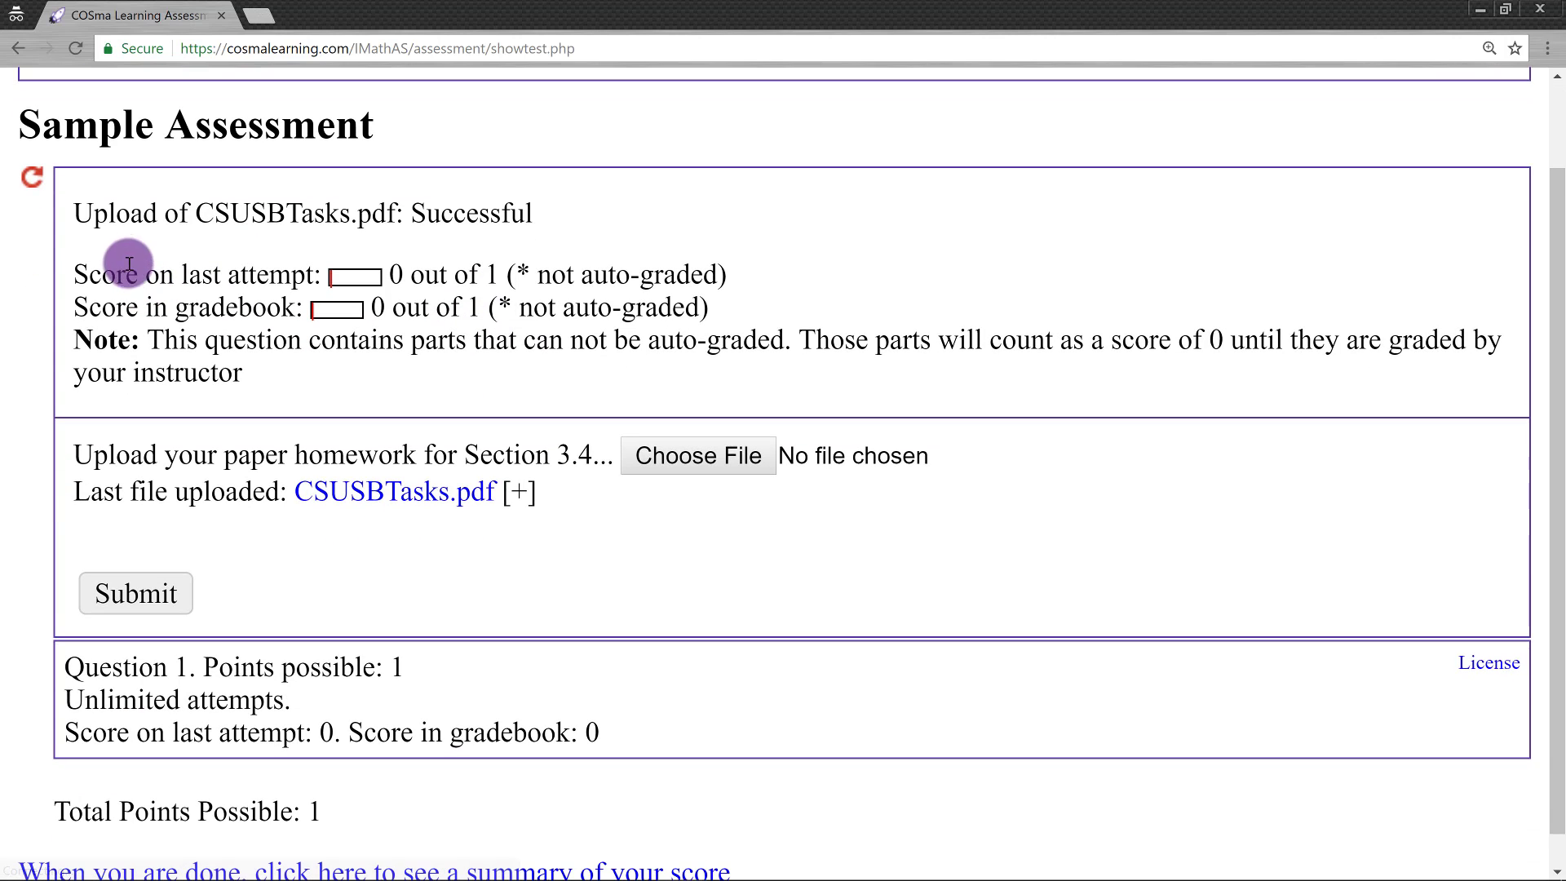
pyautogui.moveTo(75, 211); pyautogui.dragTo(413, 210)
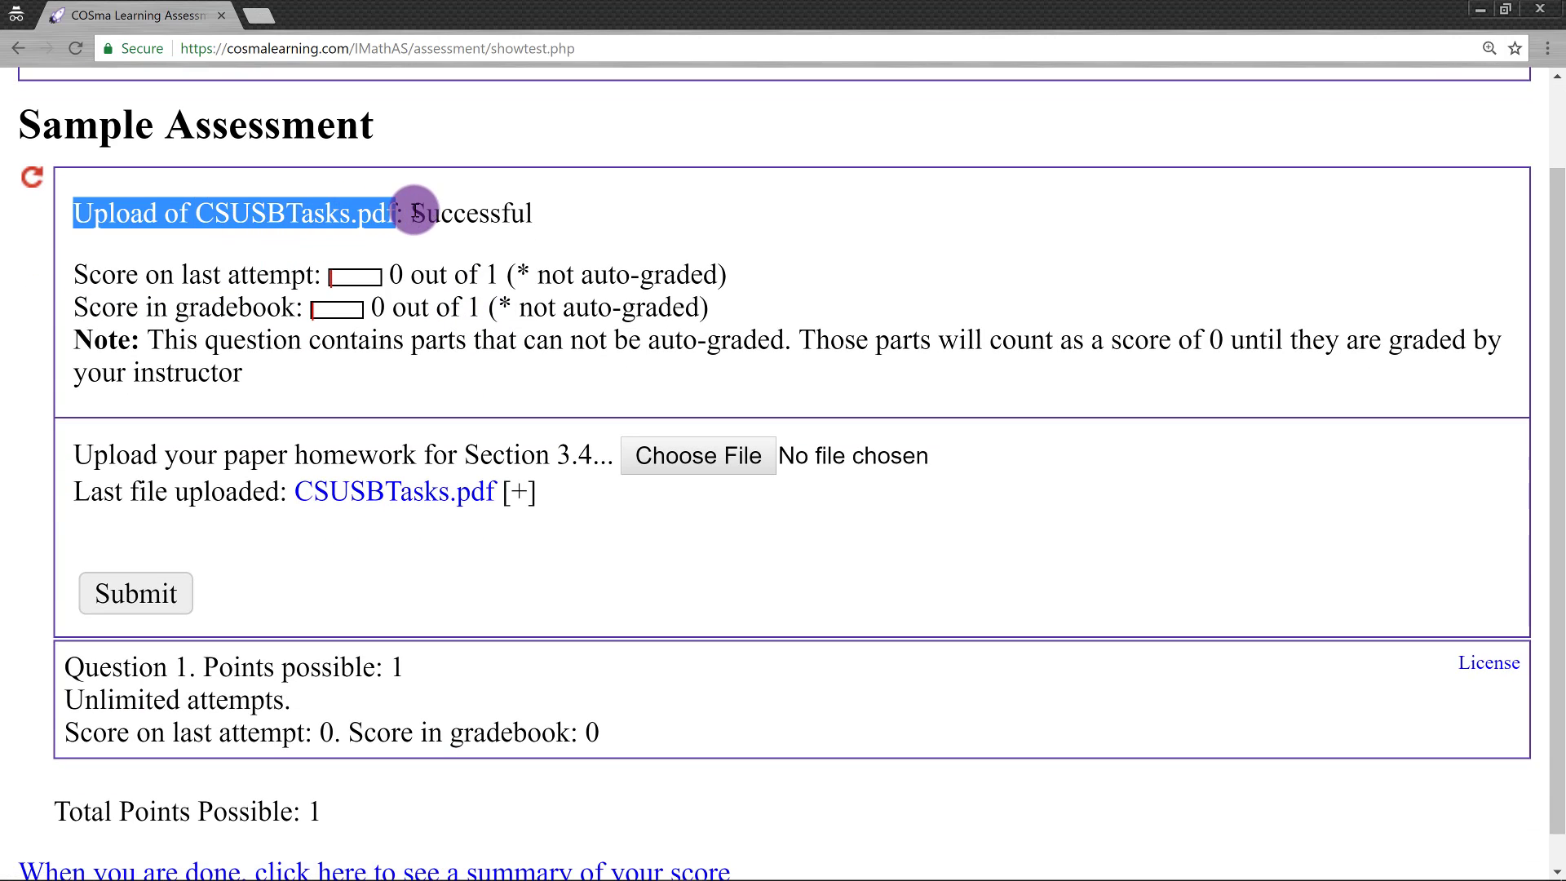
pyautogui.click(431, 210)
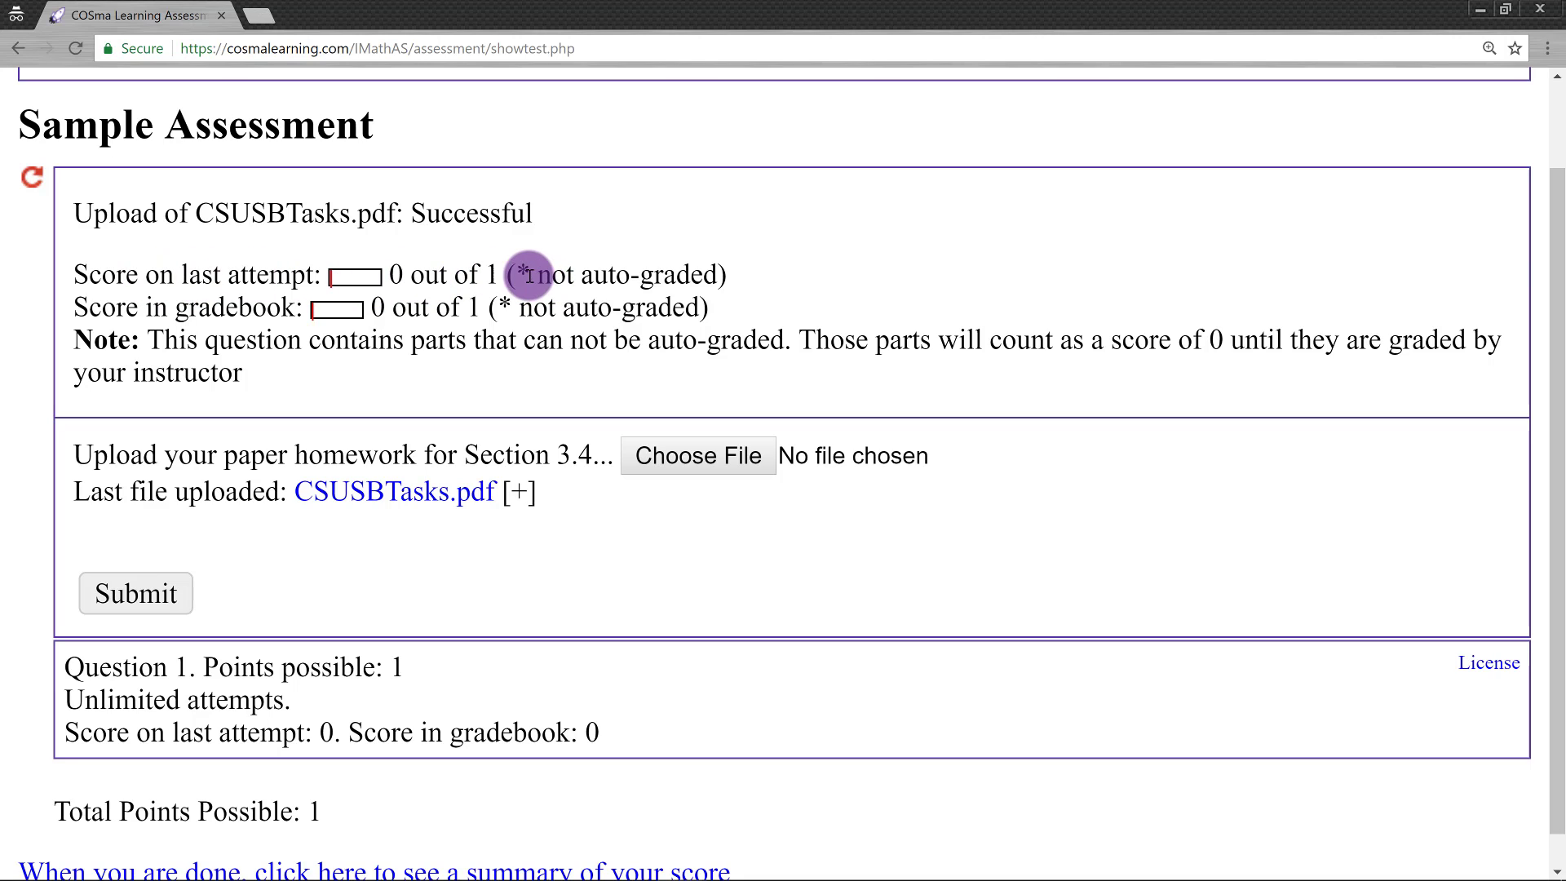
pyautogui.moveTo(522, 271); pyautogui.dragTo(699, 275)
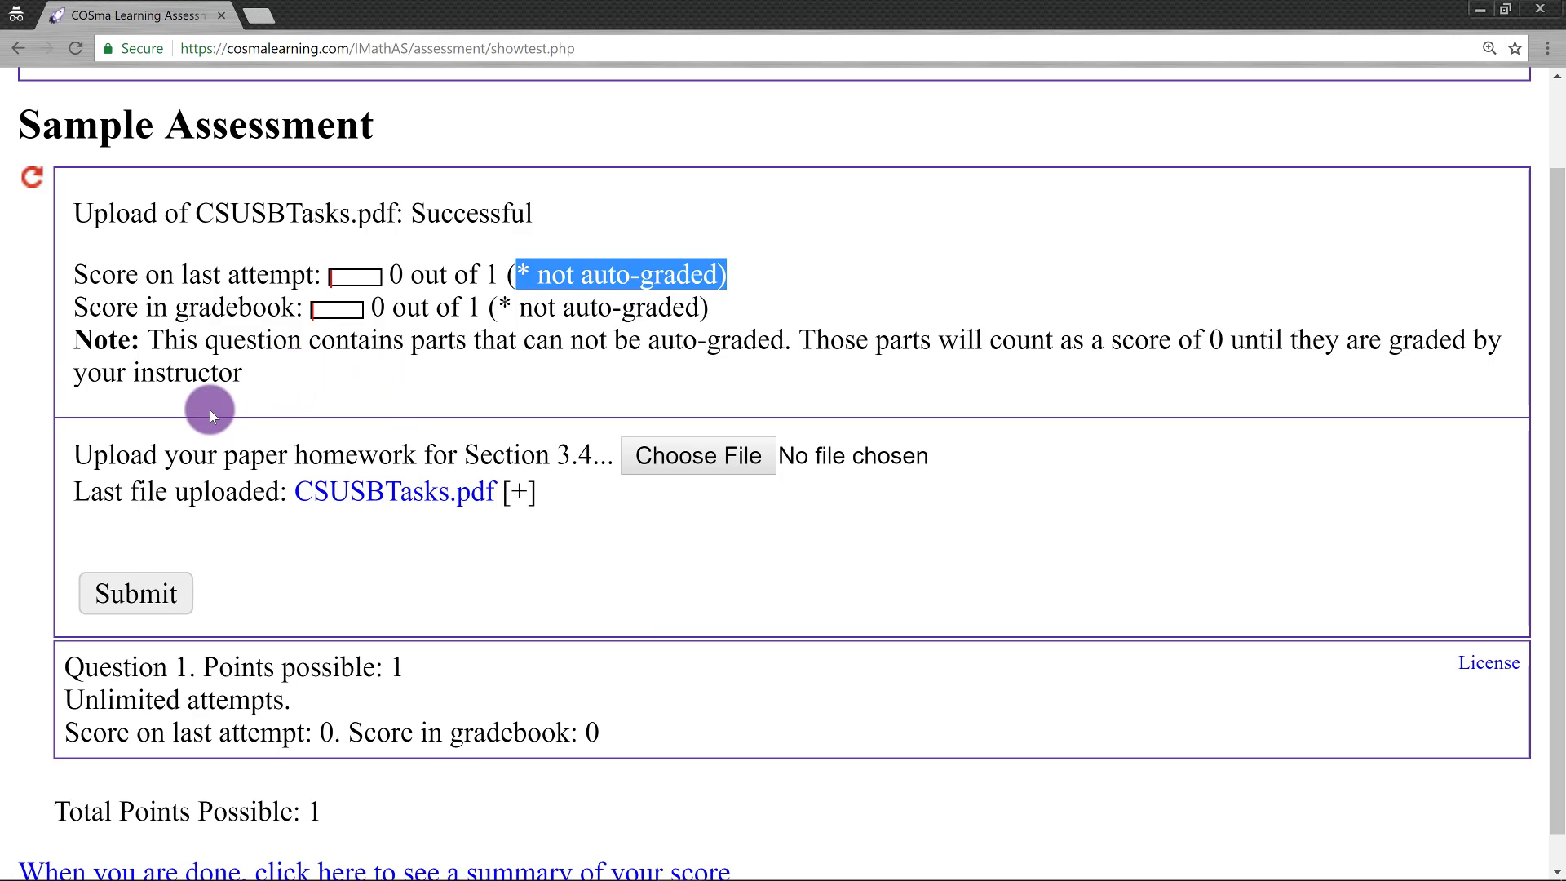
pyautogui.scroll(-1, 316, 498)
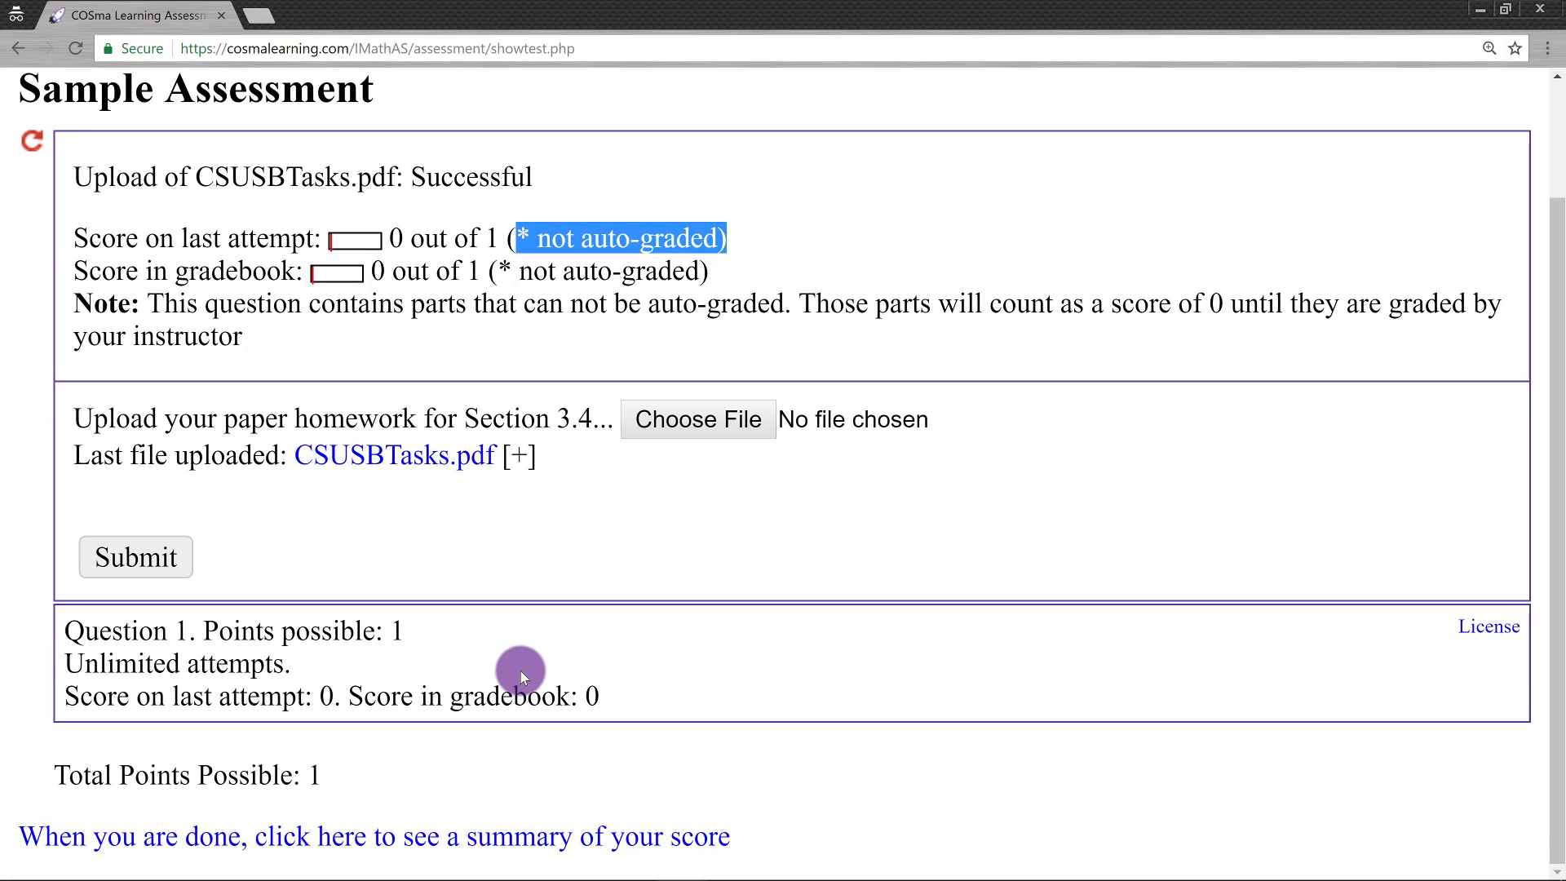
pyautogui.scroll(2, 521, 671)
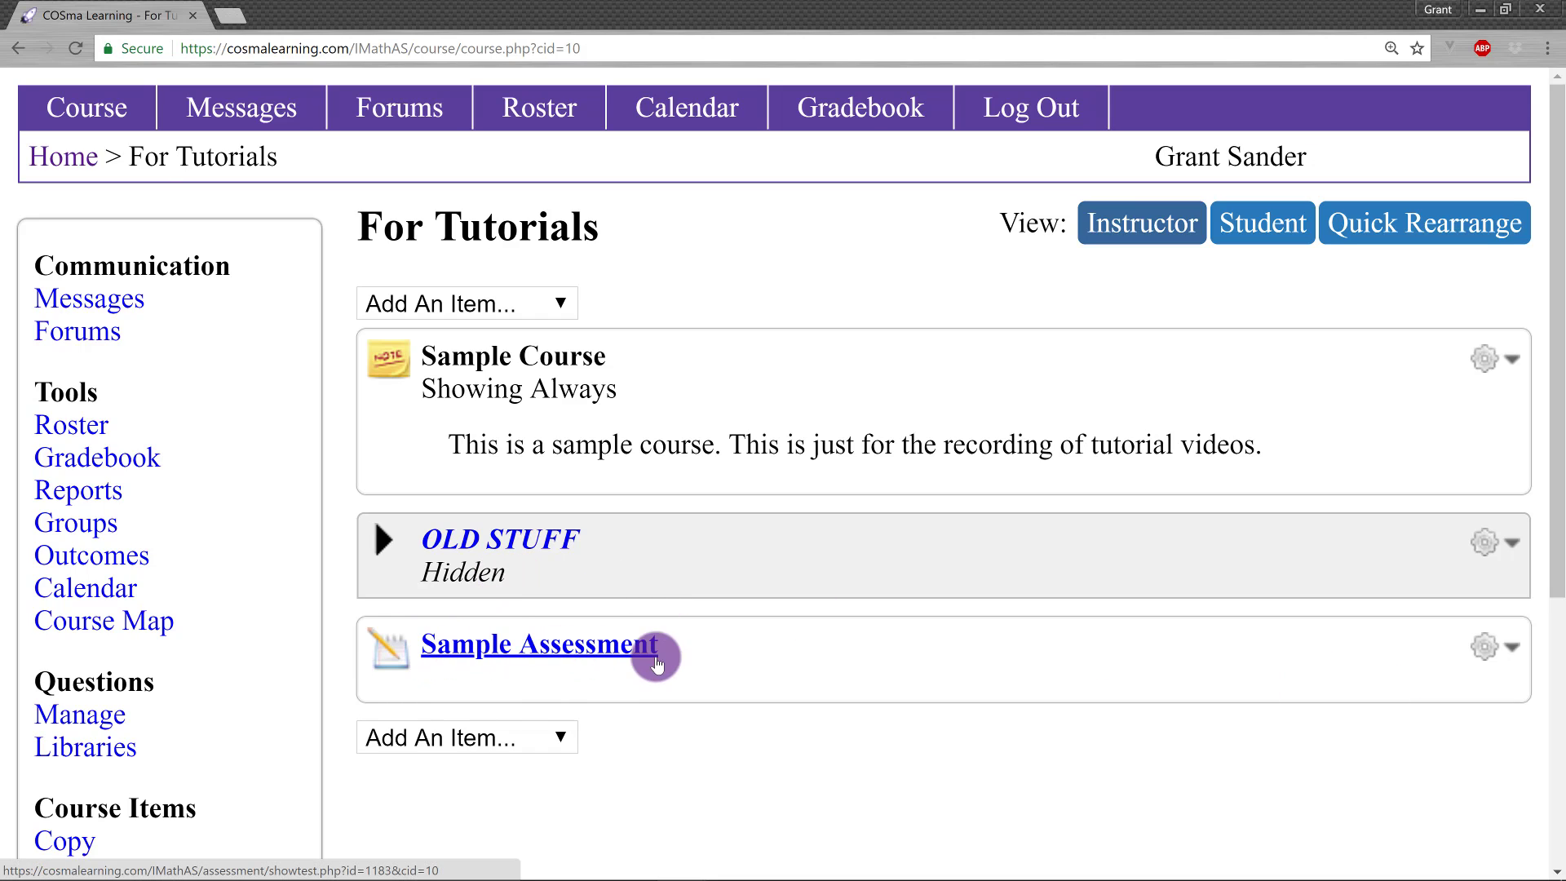
# Step: From the instructor's course page, open the grades for Sample Assessment and start grading the "File Upload" question
pyautogui.click(1485, 648)
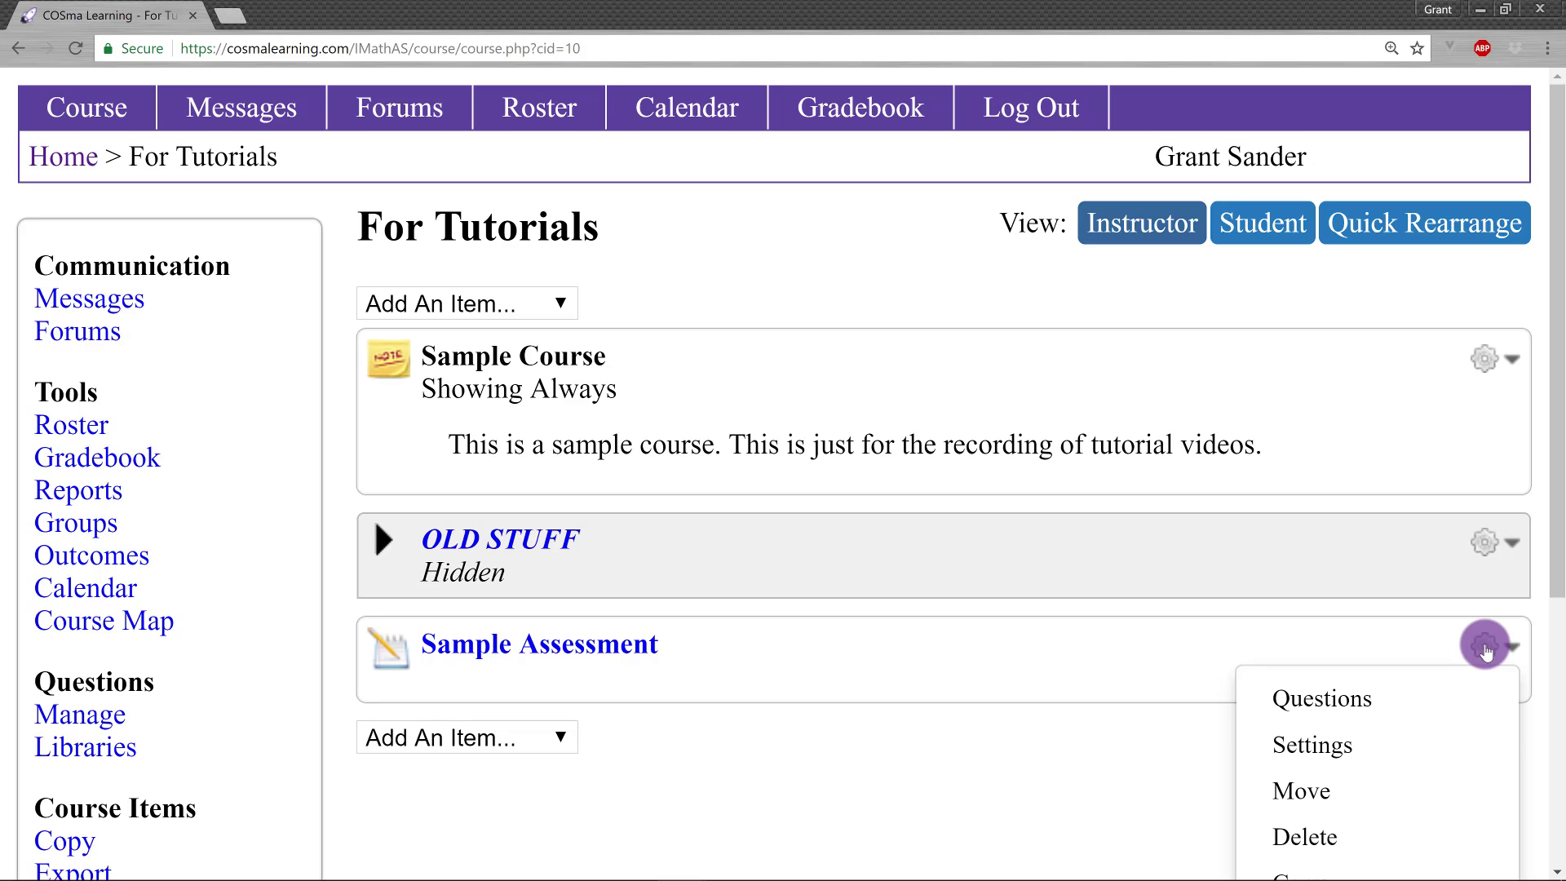
pyautogui.scroll(-5, 1245, 506)
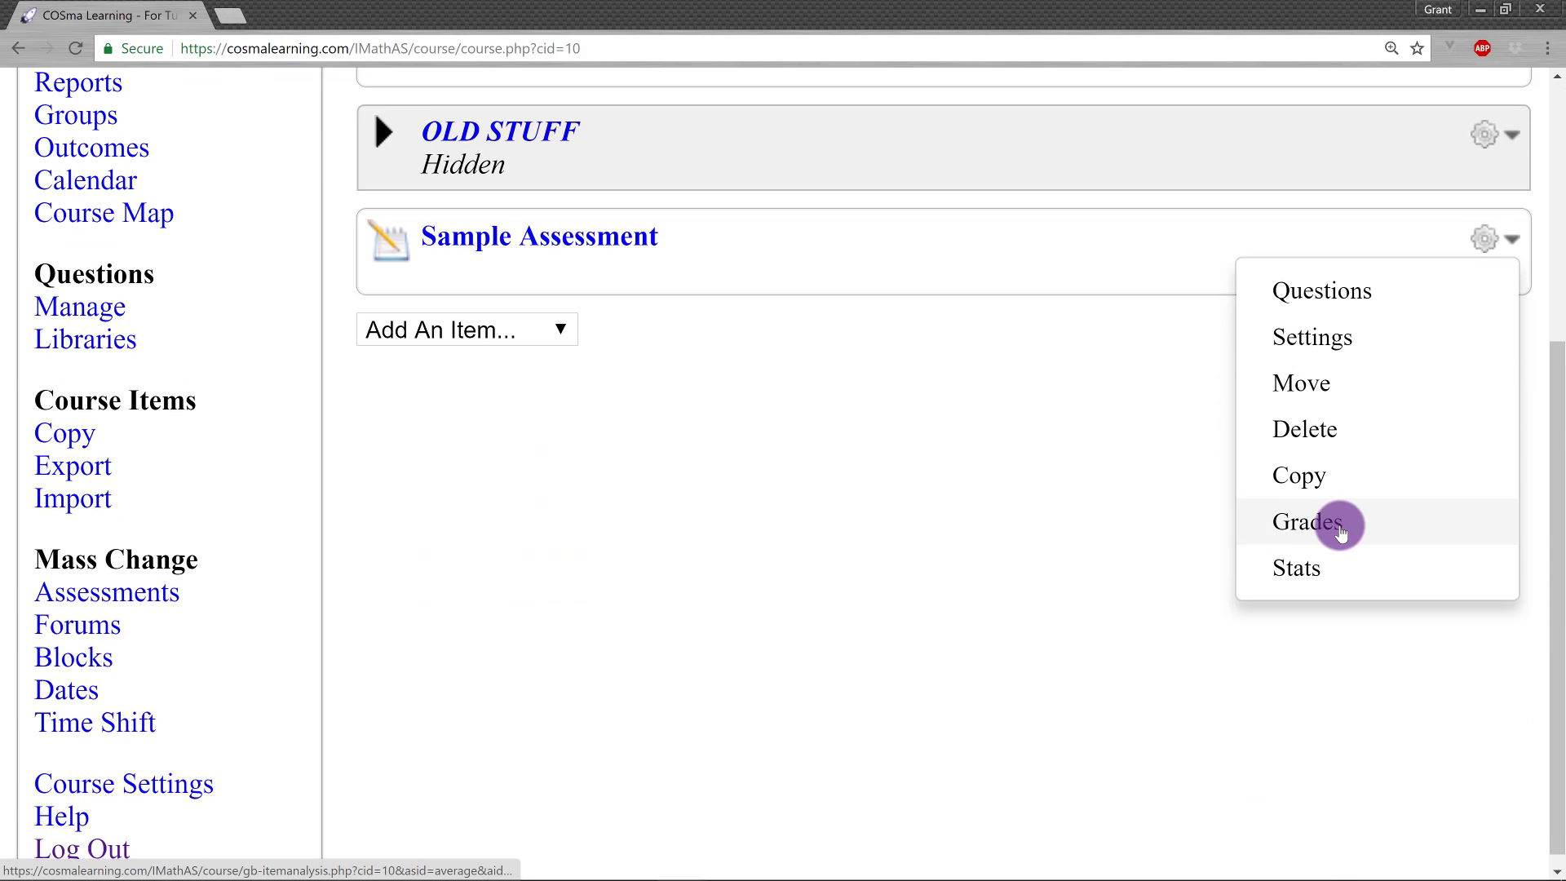
pyautogui.click(1340, 531)
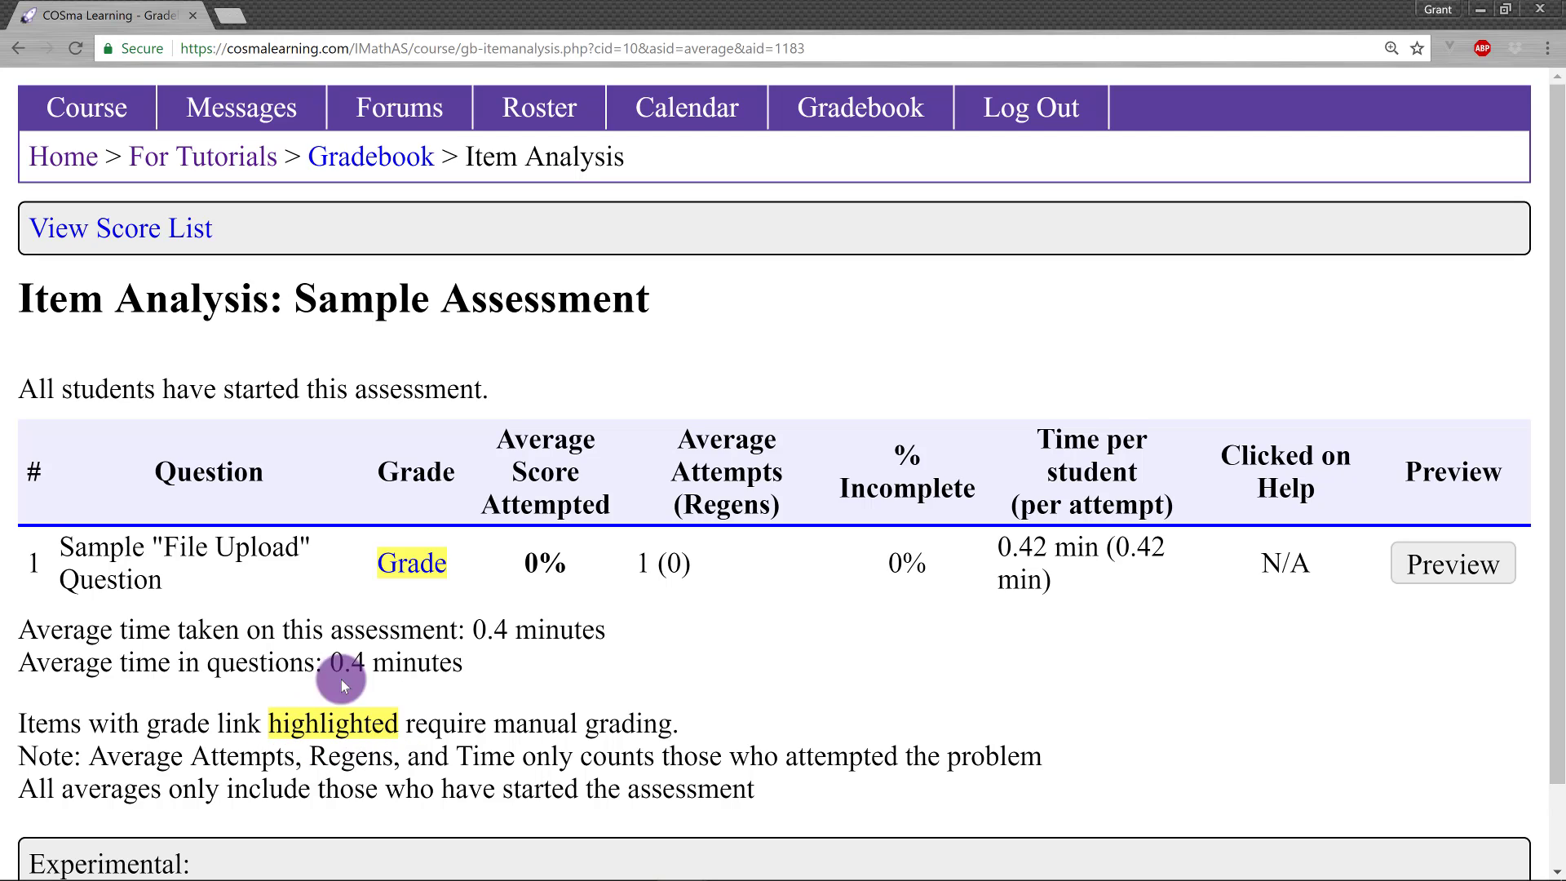
pyautogui.click(416, 564)
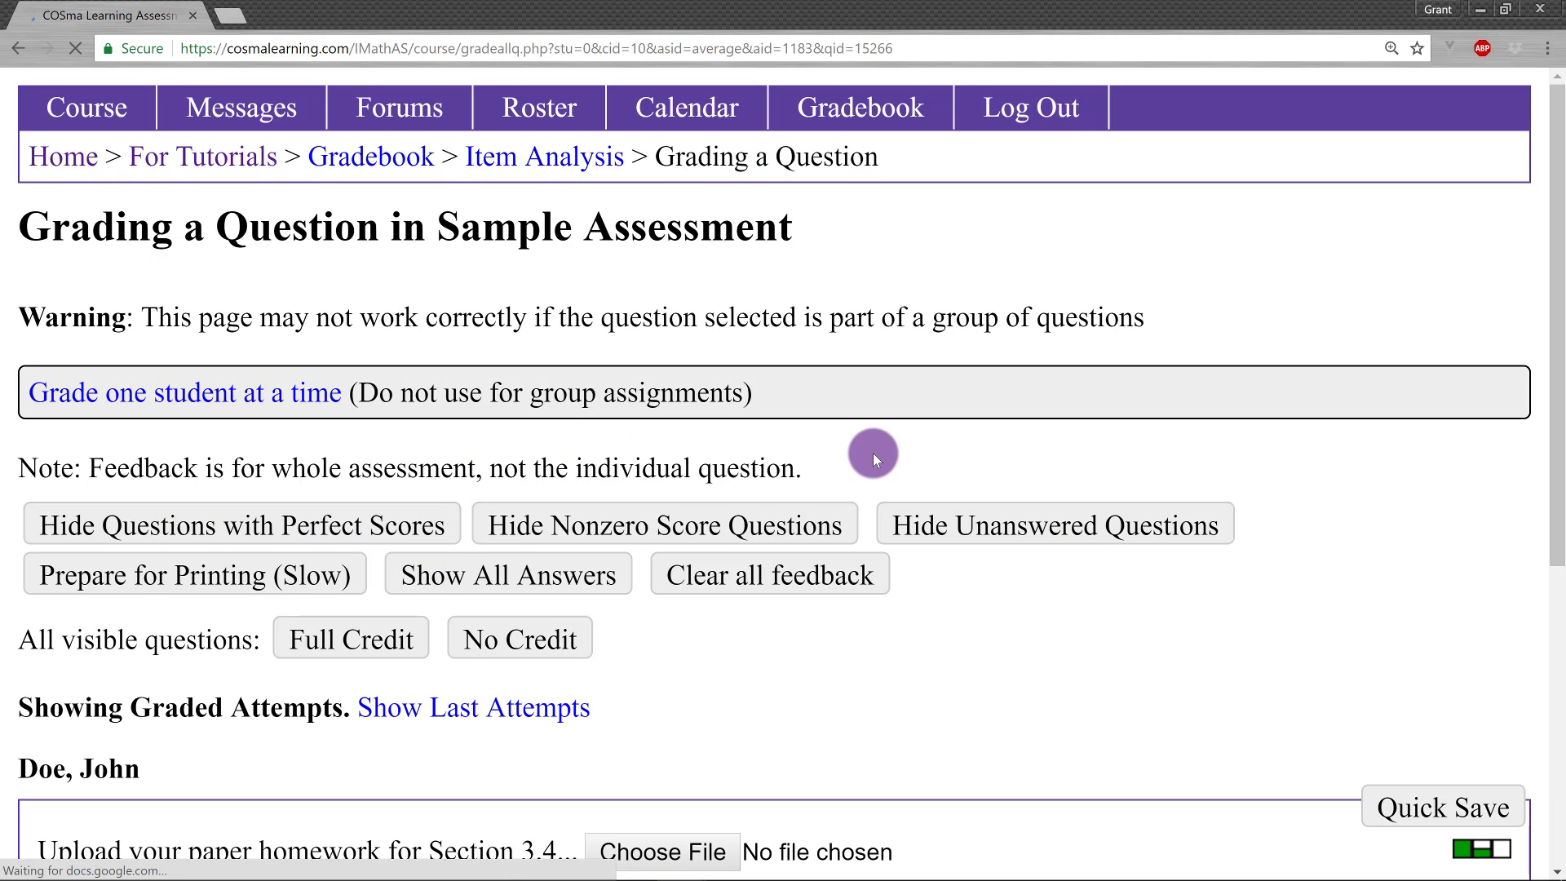
# Step: Expand the inline view of the student's uploaded CSUSBTasks.pdf and read through its pages
pyautogui.scroll(-6, 878, 452)
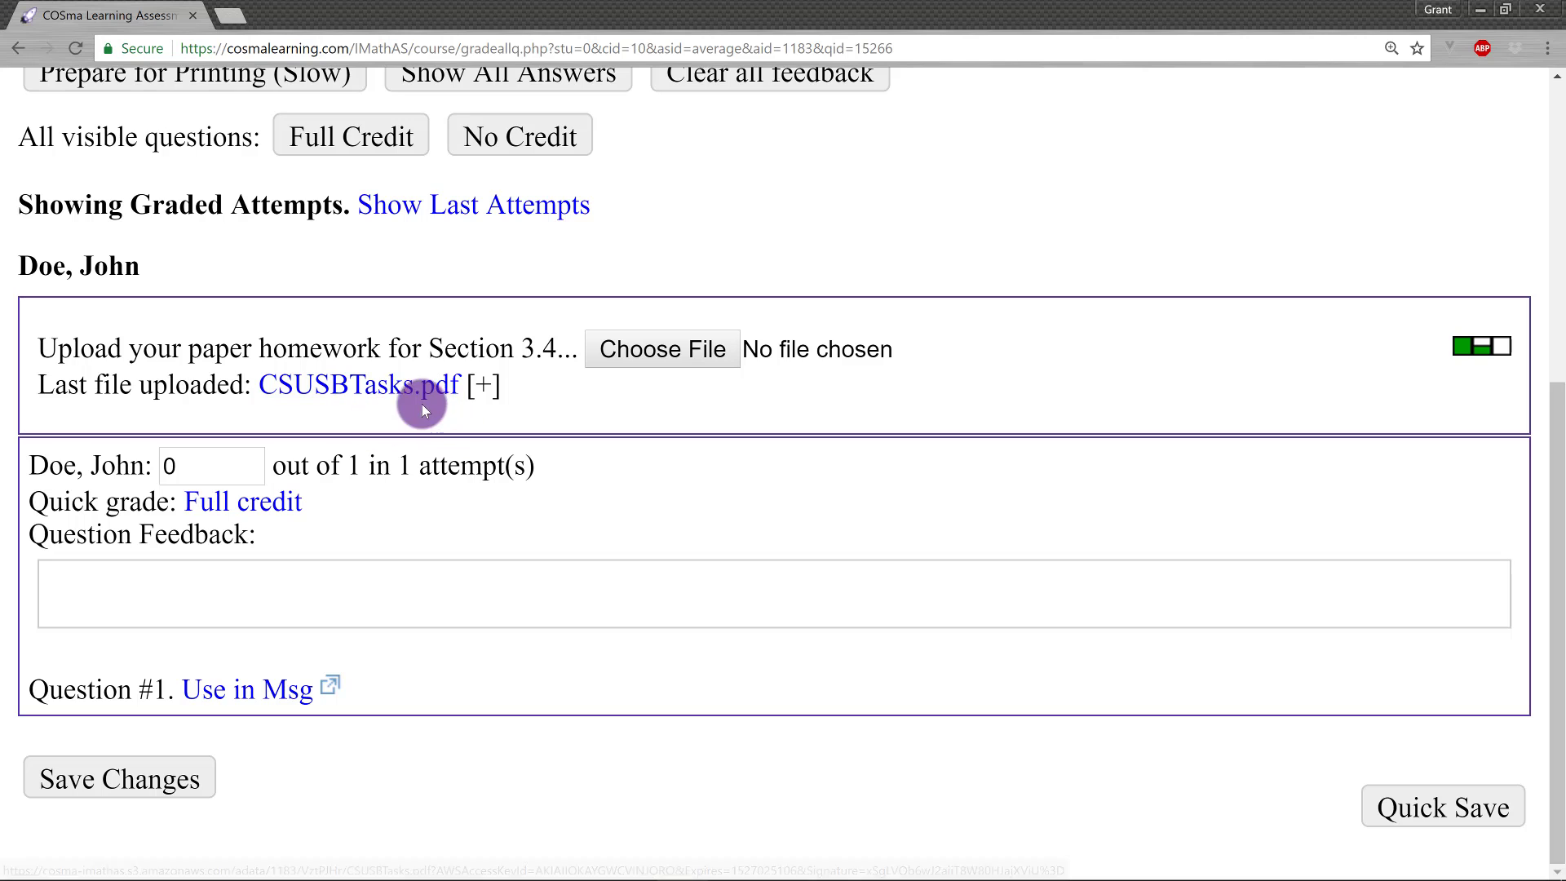
pyautogui.click(481, 390)
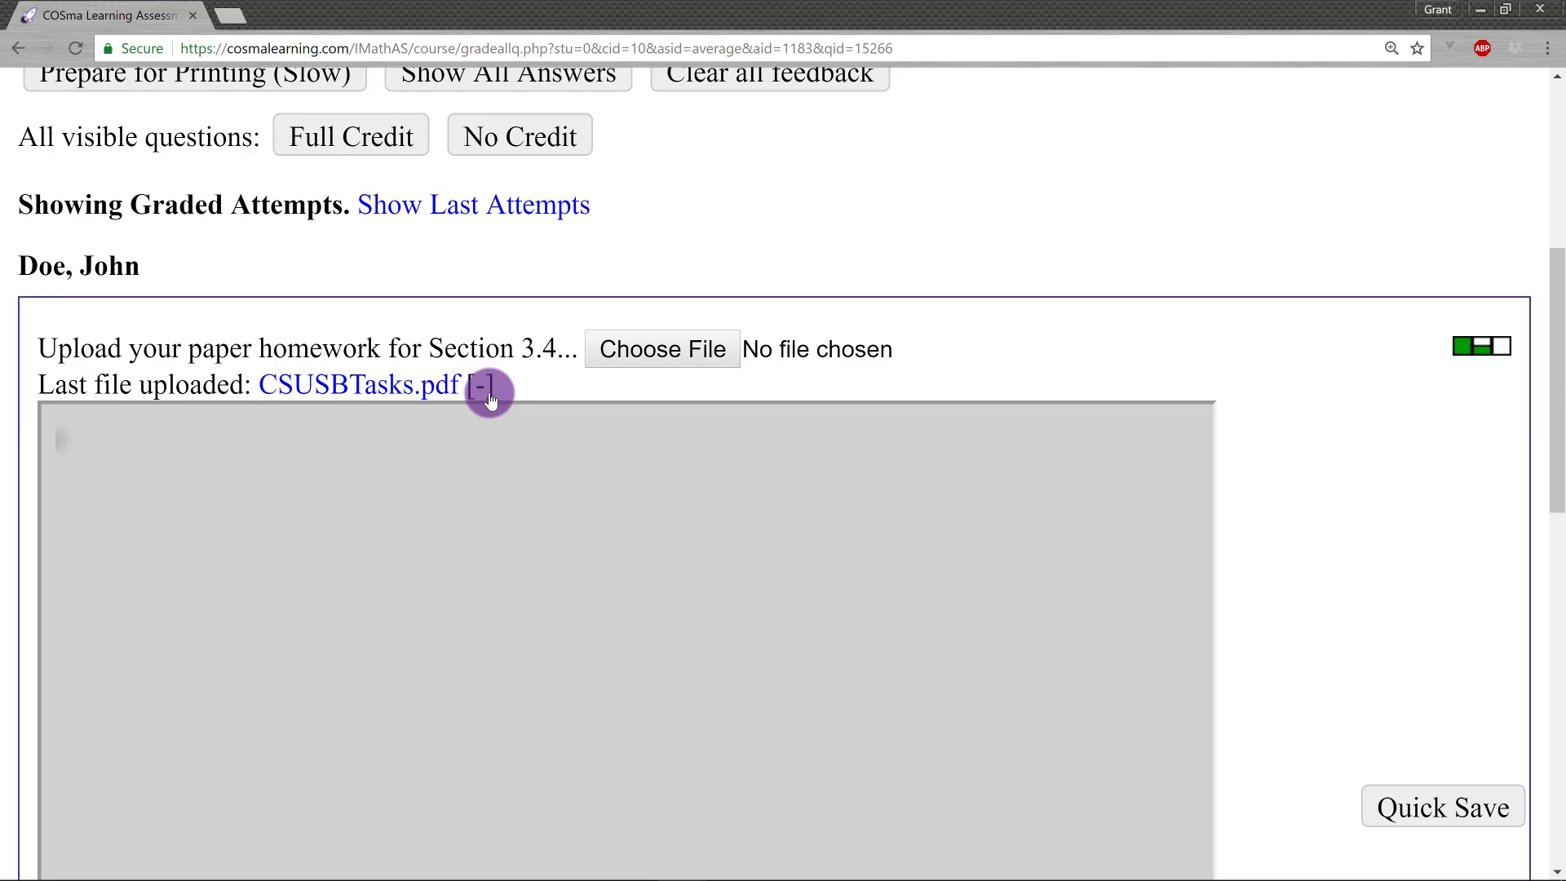
pyautogui.scroll(-4, 1312, 296)
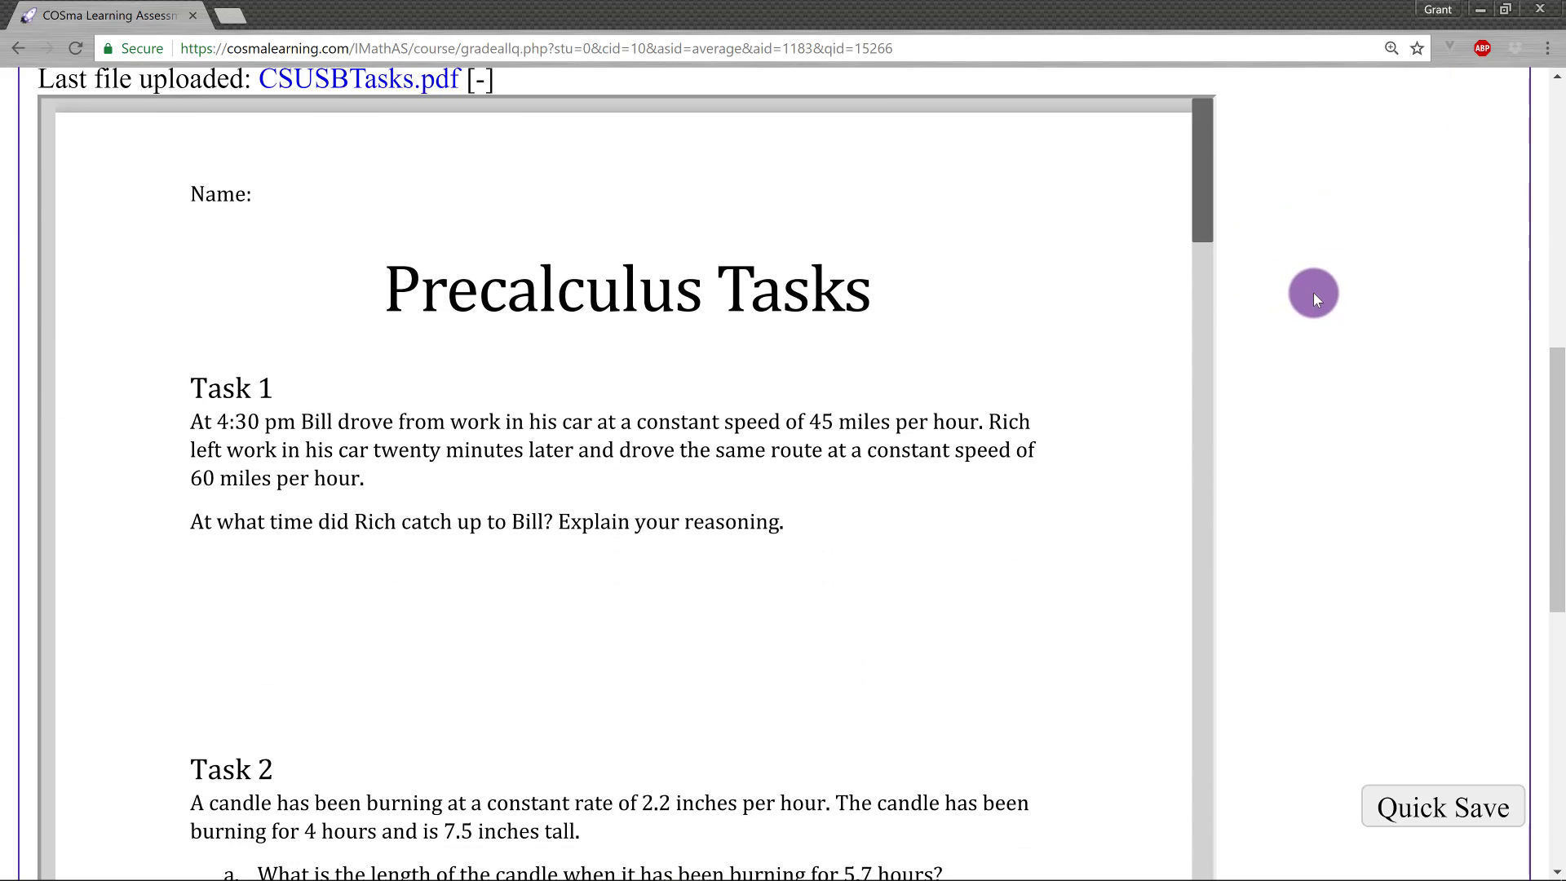
pyautogui.scroll(-5, 785, 350)
pyautogui.scroll(-20, 785, 393)
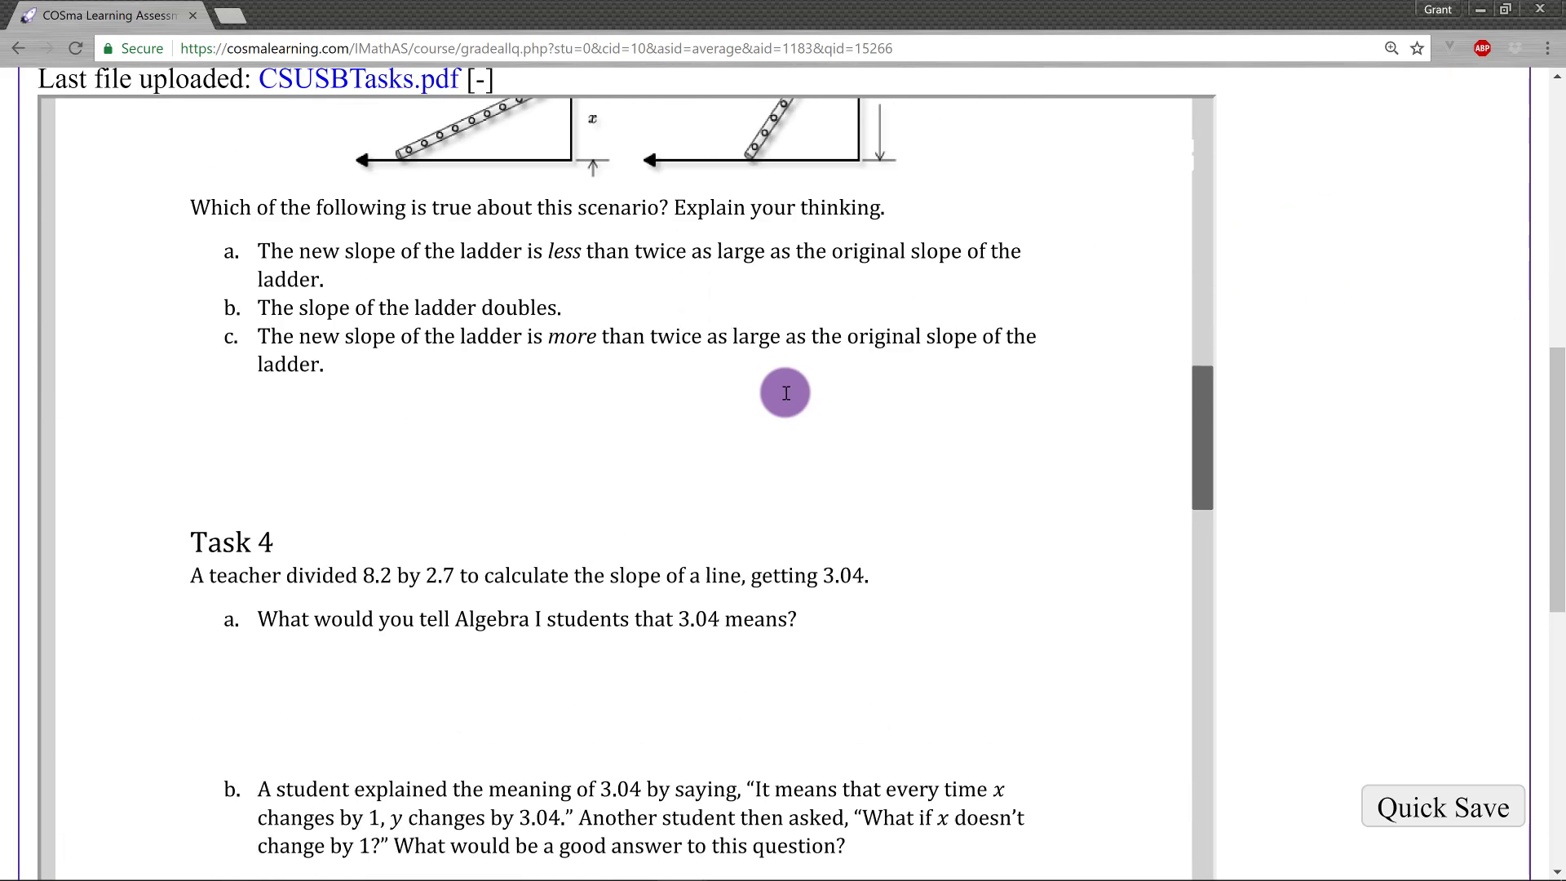
# Step: Look through the remaining pages of the student's CSUSBTasks.pdf, view it in a separate browser tab, and close that tab
pyautogui.scroll(-9, 785, 393)
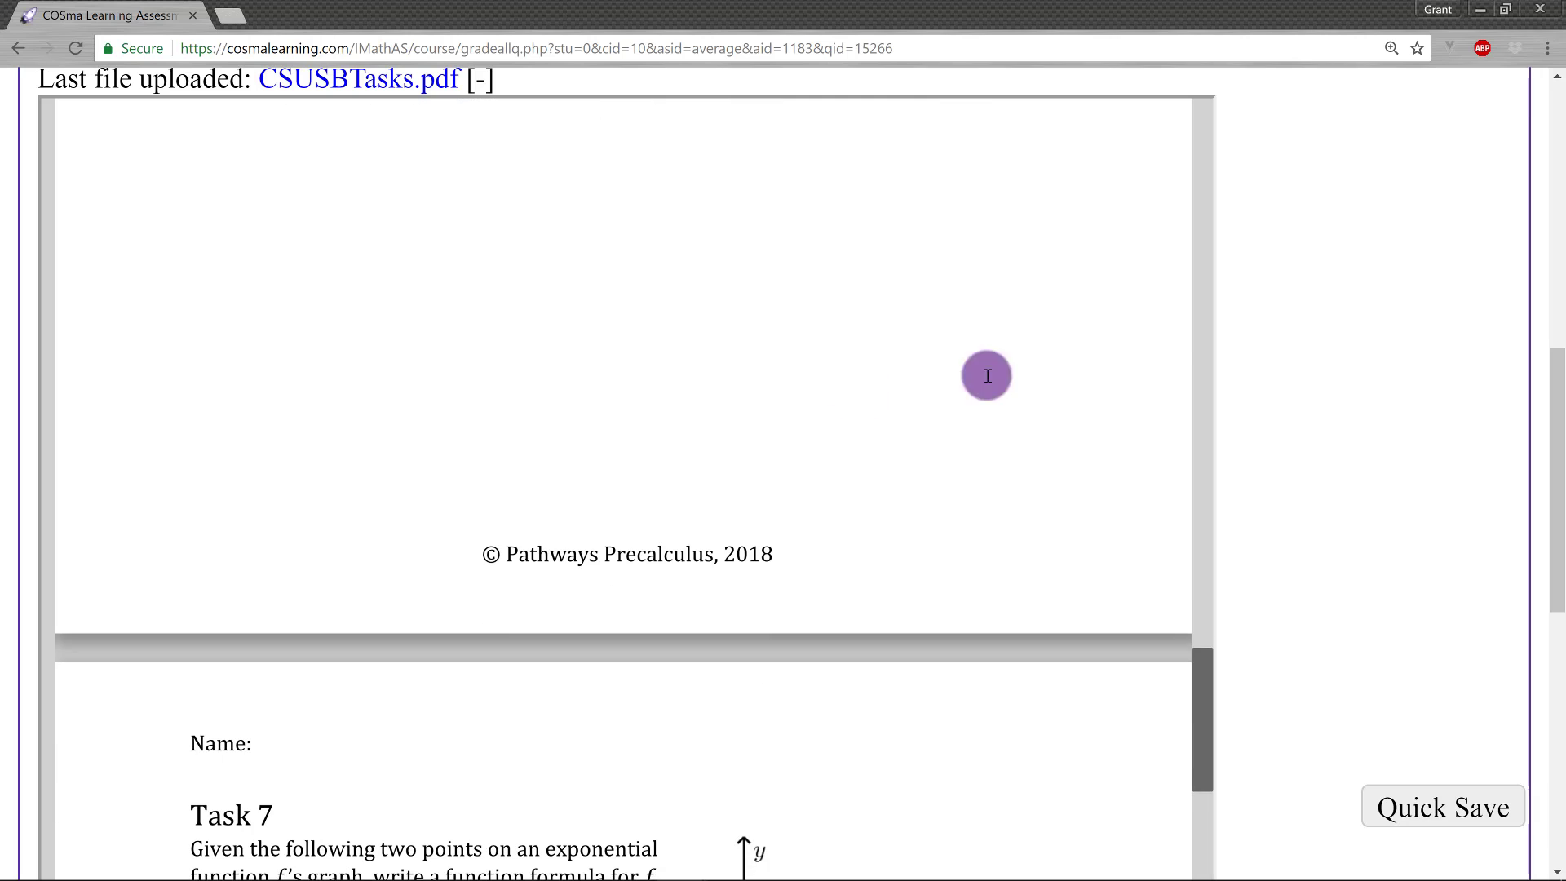
pyautogui.hotkey('ctrl', '+')
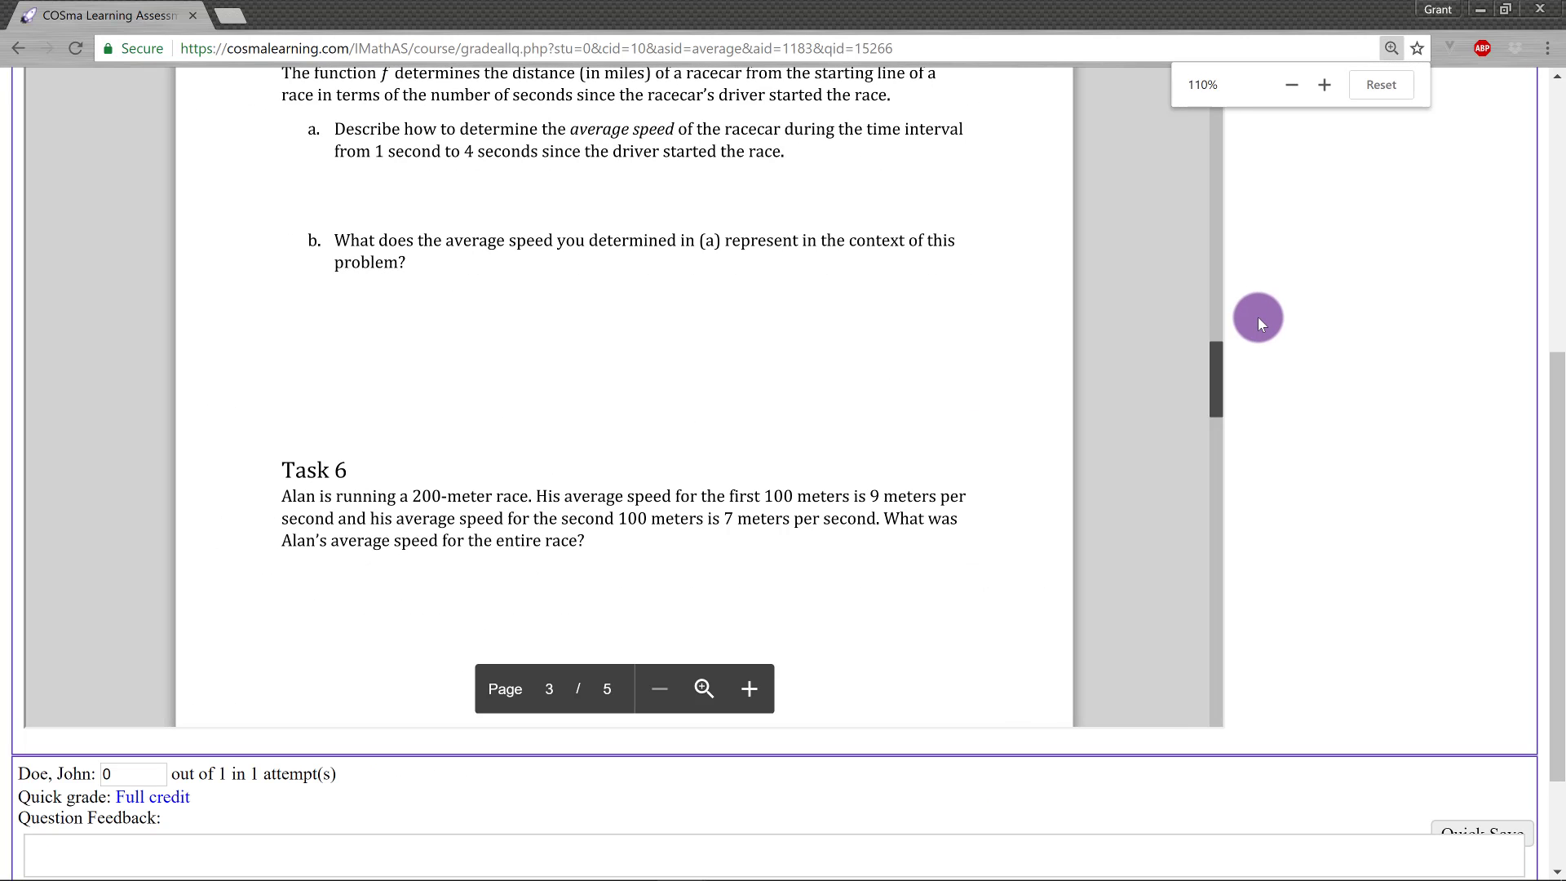
pyautogui.scroll(5, 1315, 269)
pyautogui.scroll(-3, 1324, 263)
pyautogui.scroll(2, 1324, 263)
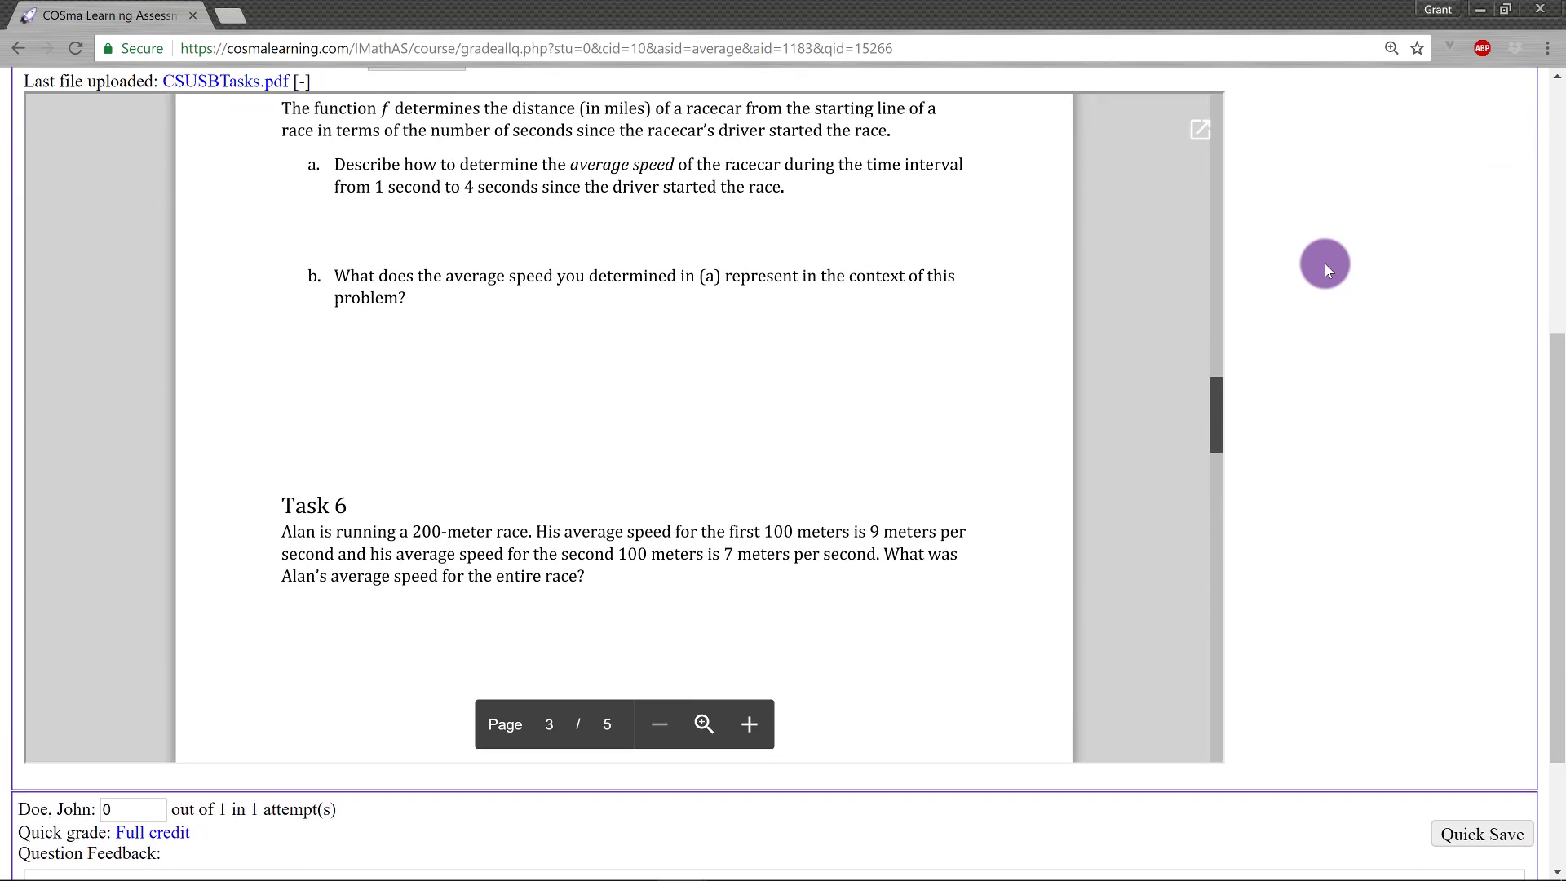
pyautogui.click(1198, 192)
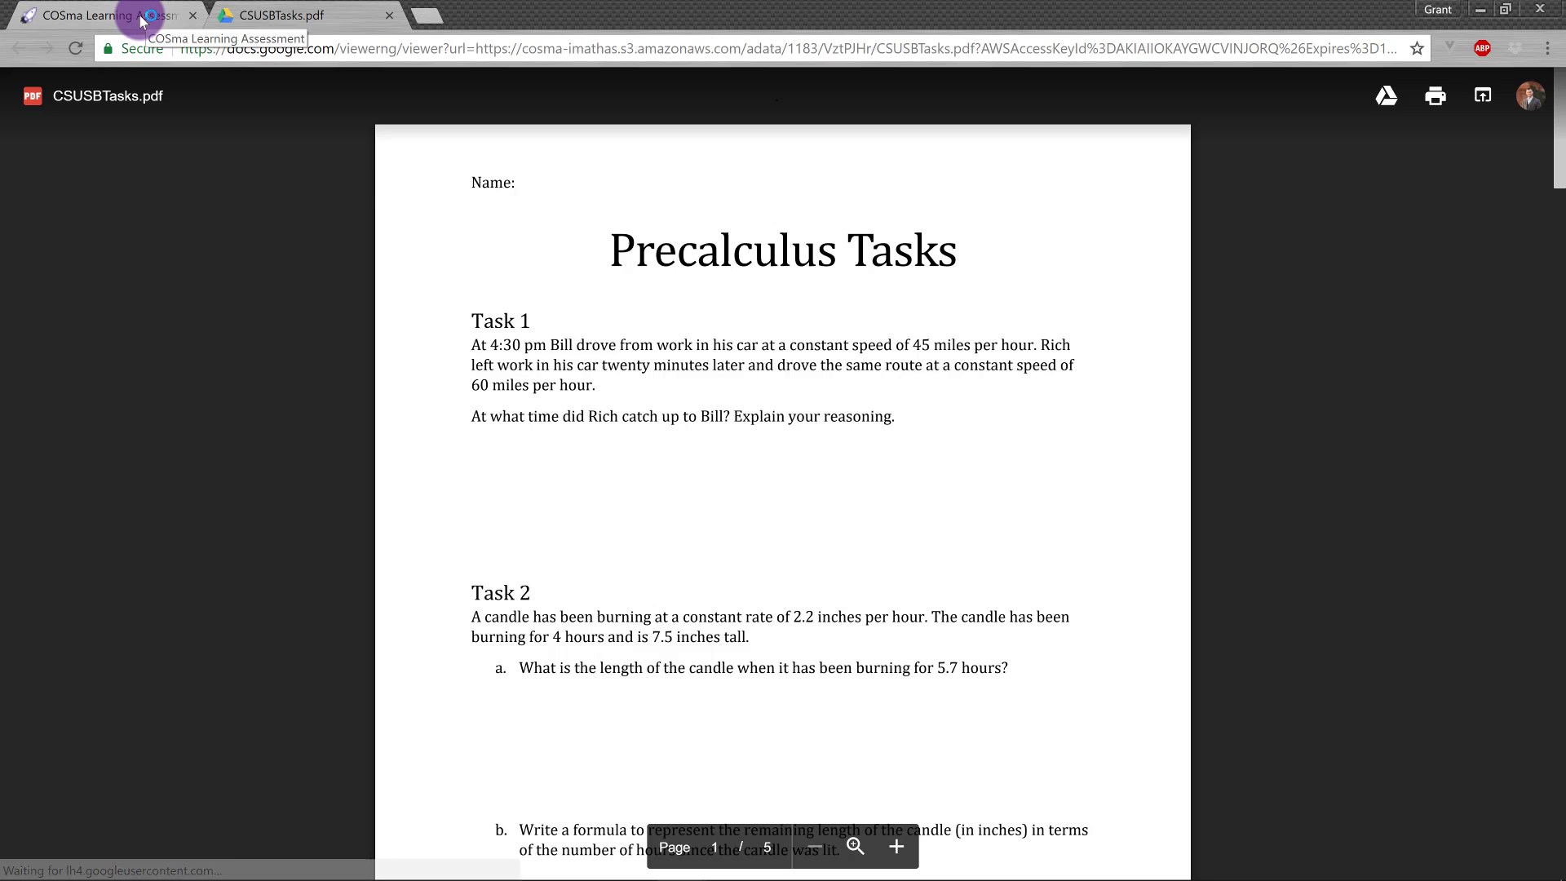
pyautogui.click(140, 22)
pyautogui.click(389, 15)
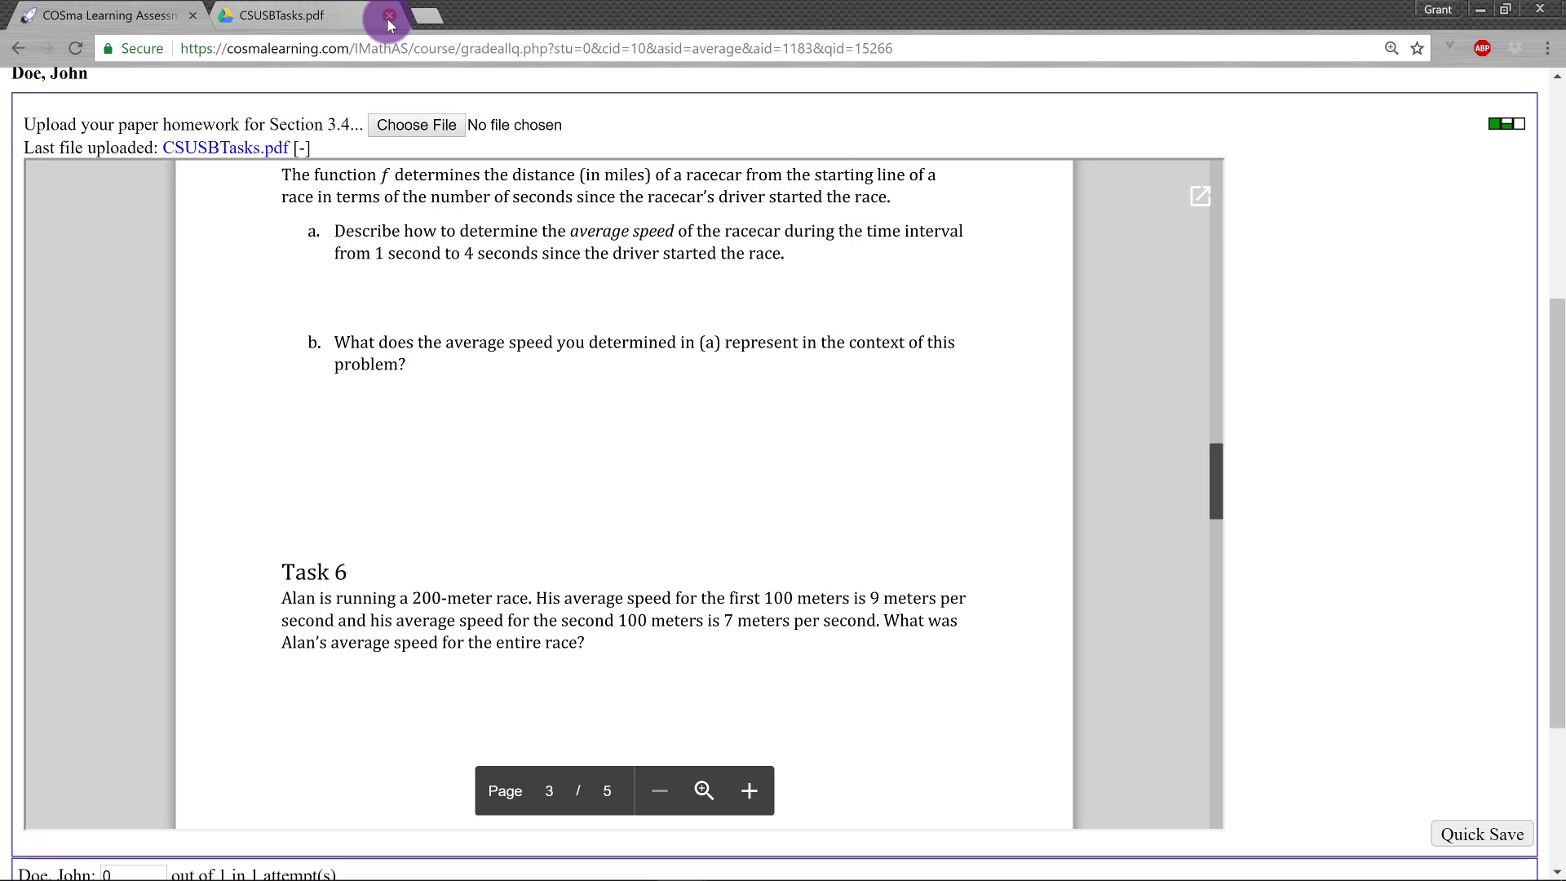
# Step: Set the student's score for the File Upload question to 1 out of 1
pyautogui.scroll(-3, 1314, 354)
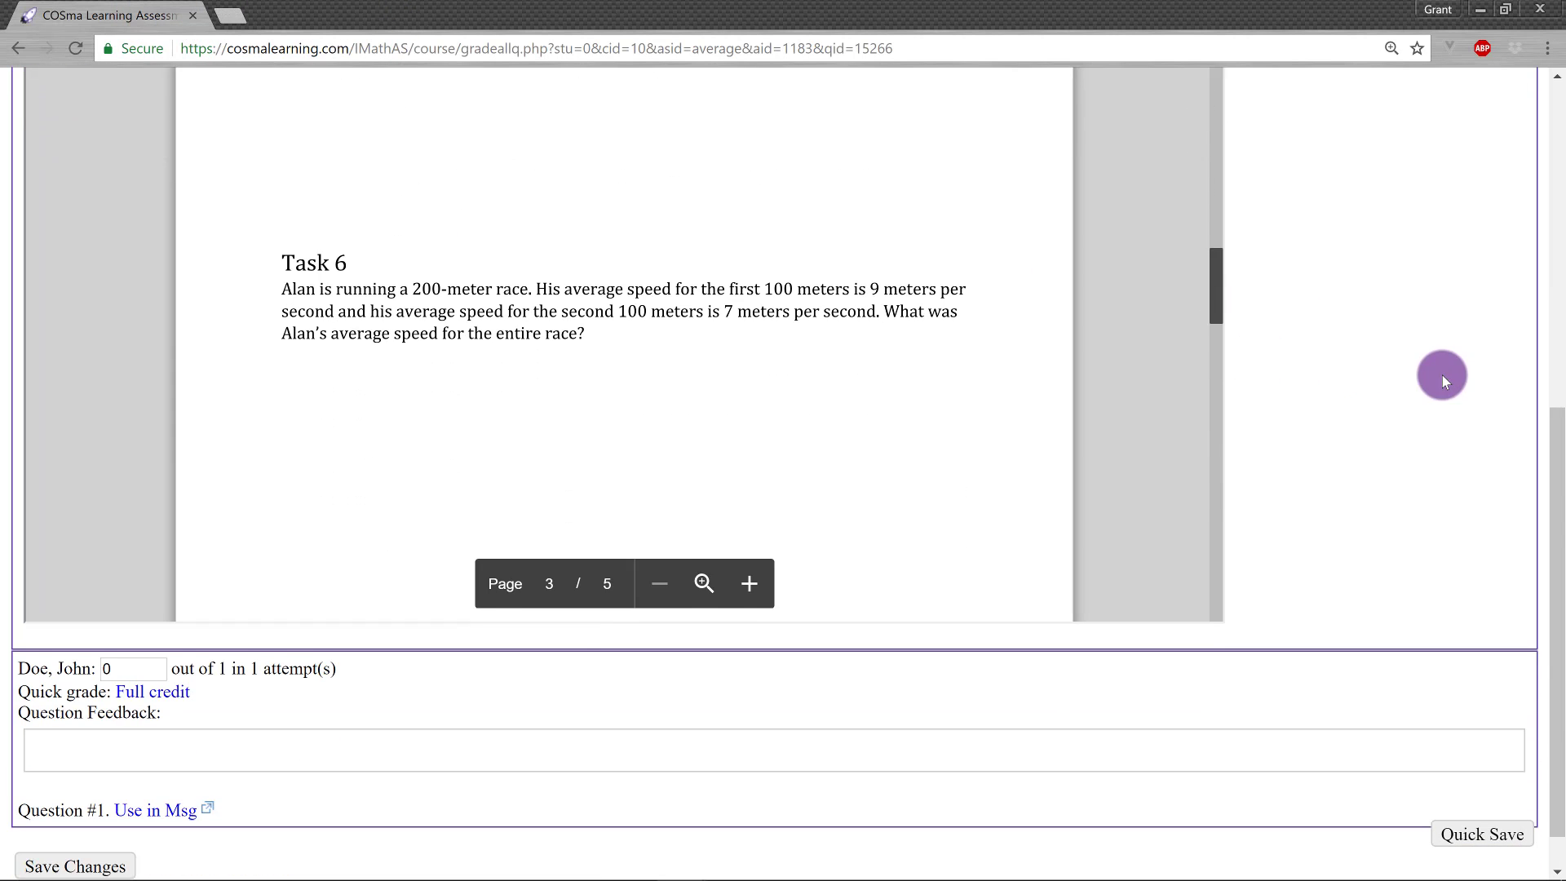
pyautogui.click(388, 712)
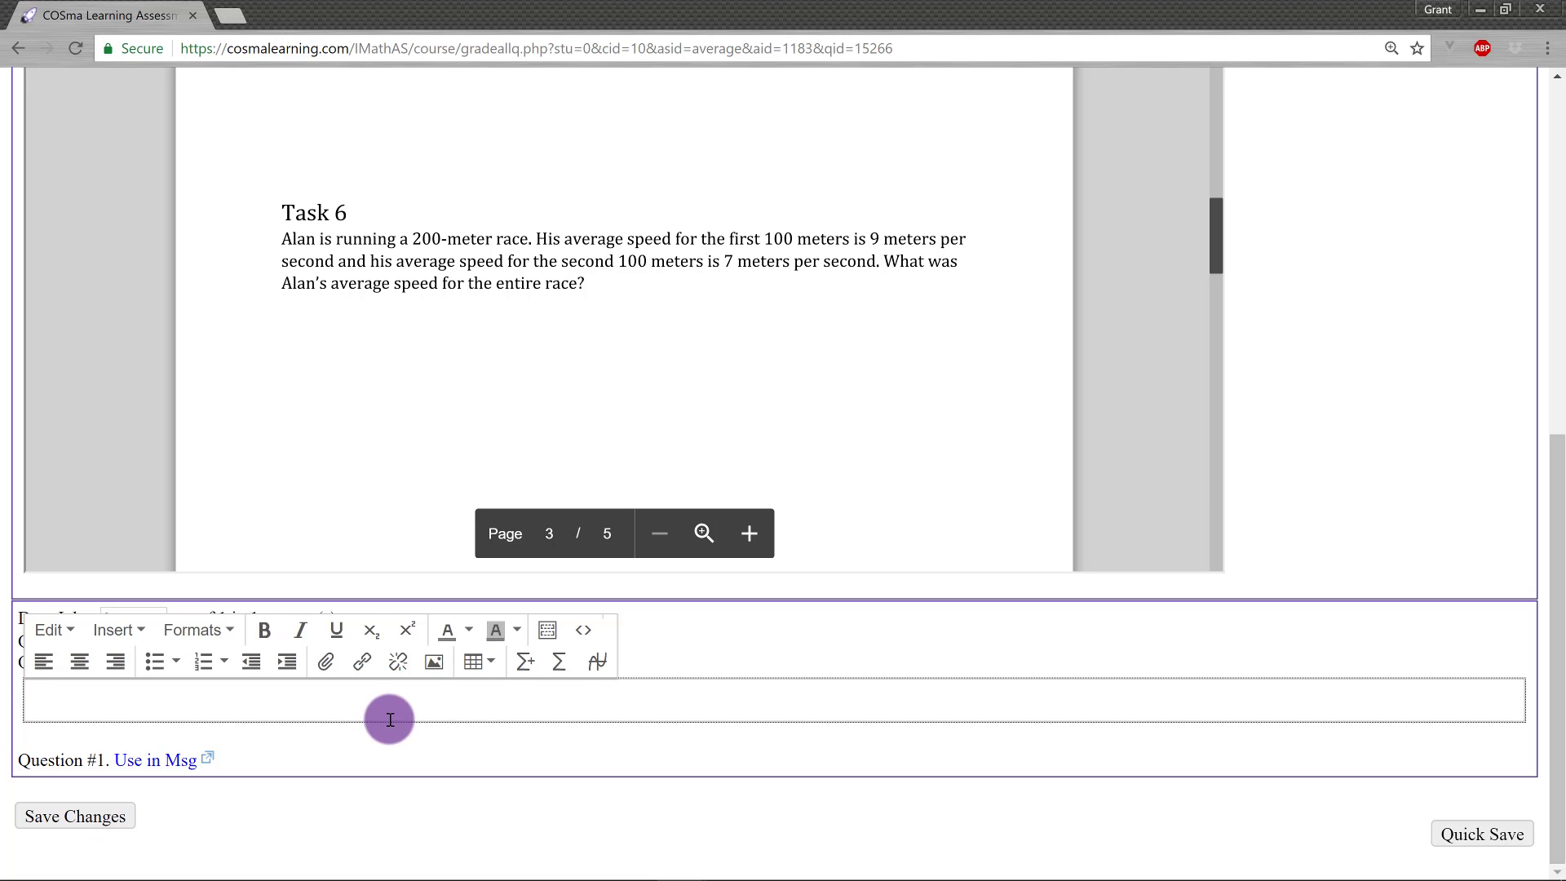
pyautogui.click(688, 641)
pyautogui.hotkey('ctrl', '+')
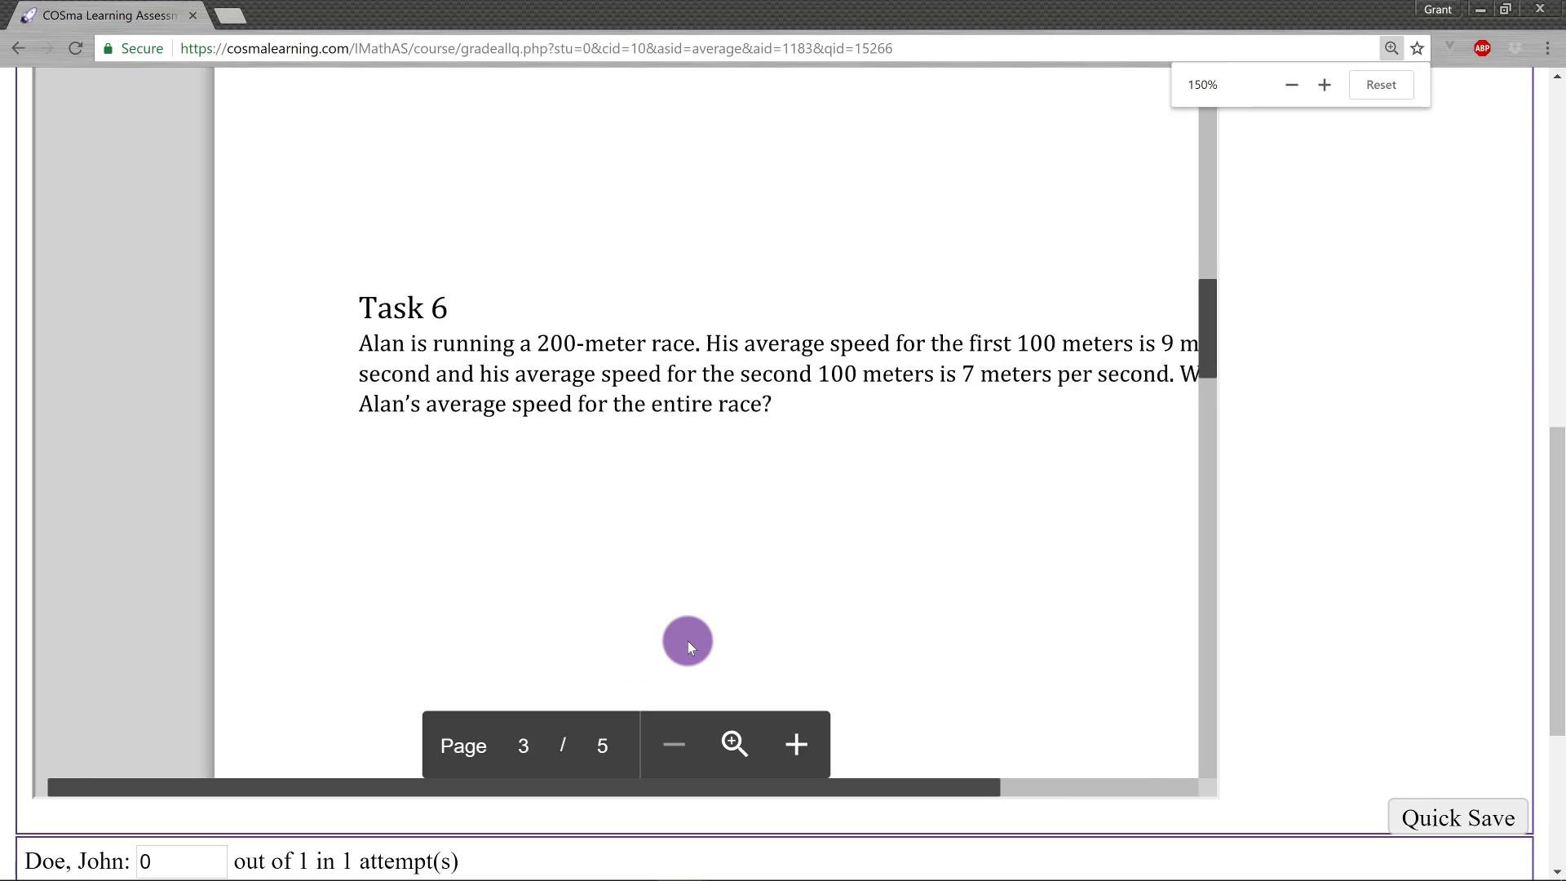
pyautogui.scroll(-4, 1295, 506)
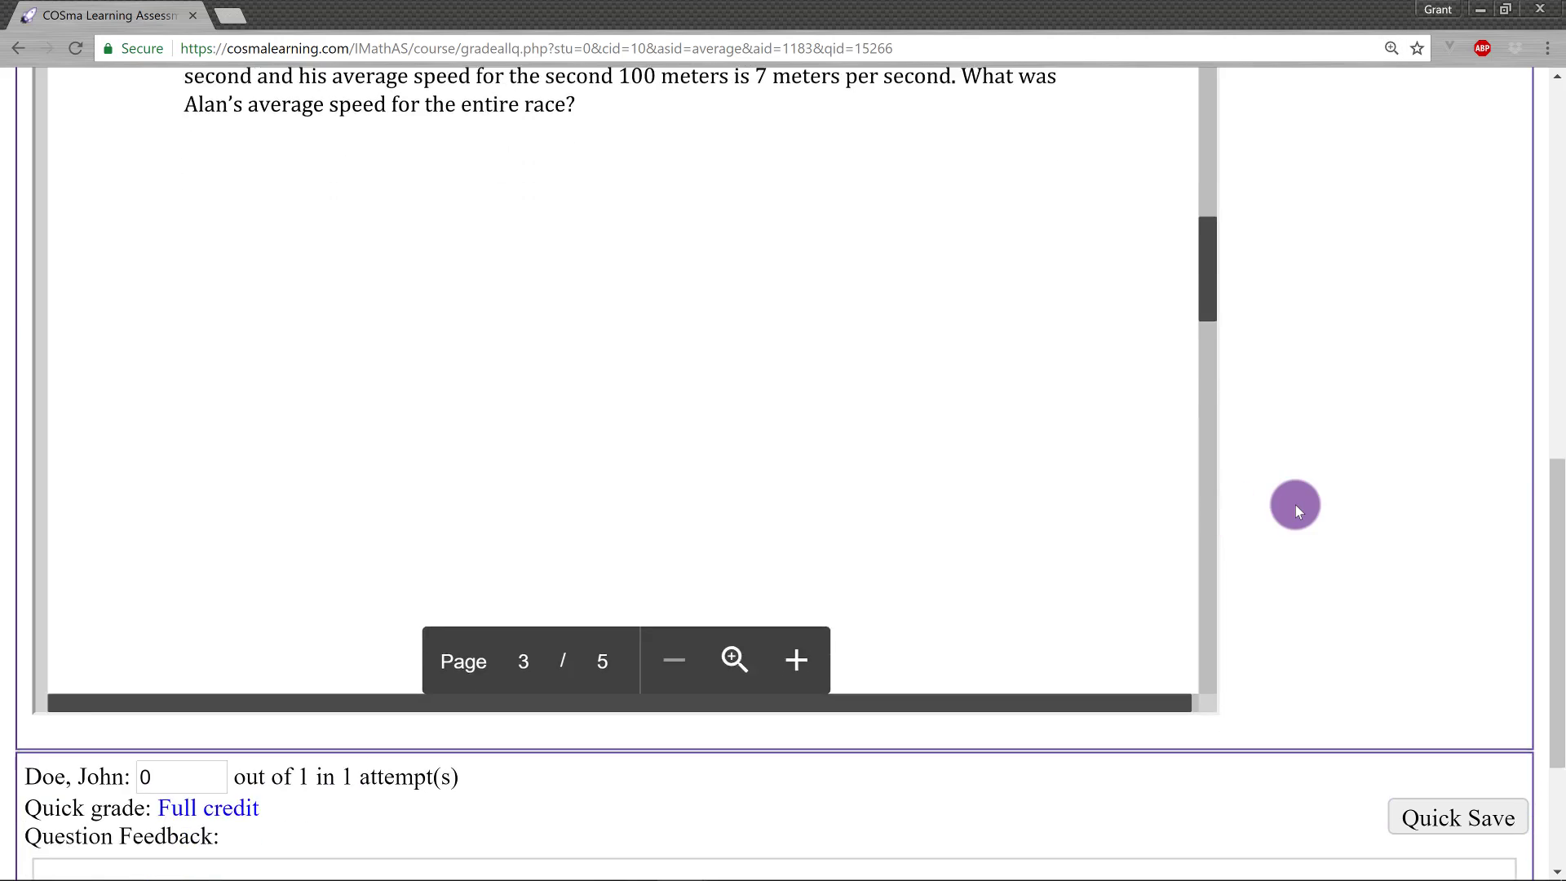
pyautogui.moveTo(209, 522); pyautogui.dragTo(106, 524)
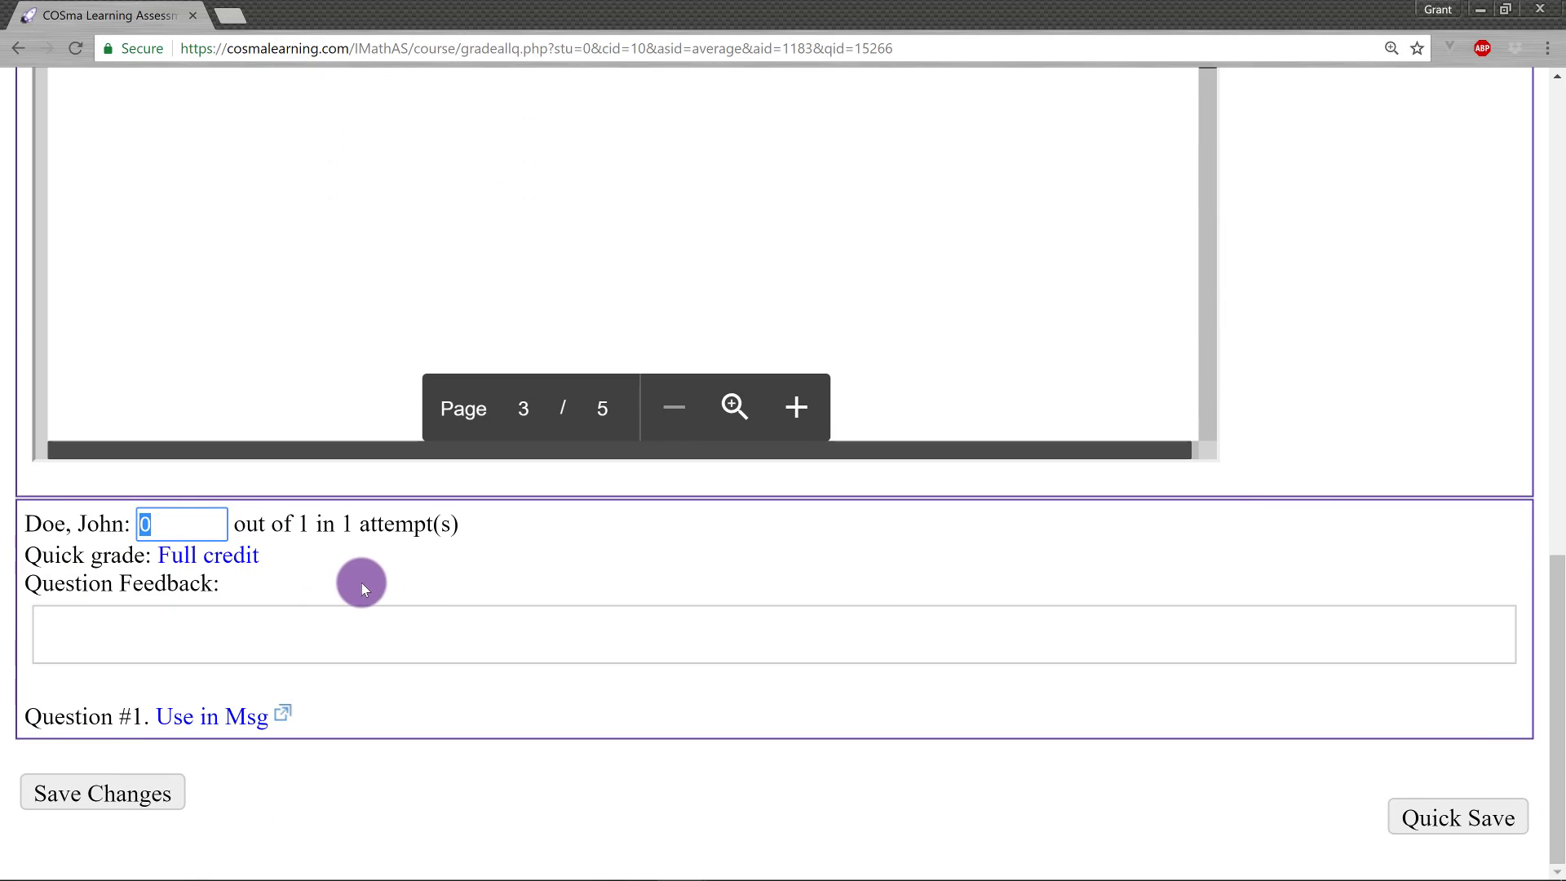
pyautogui.write('1')
pyautogui.click(400, 595)
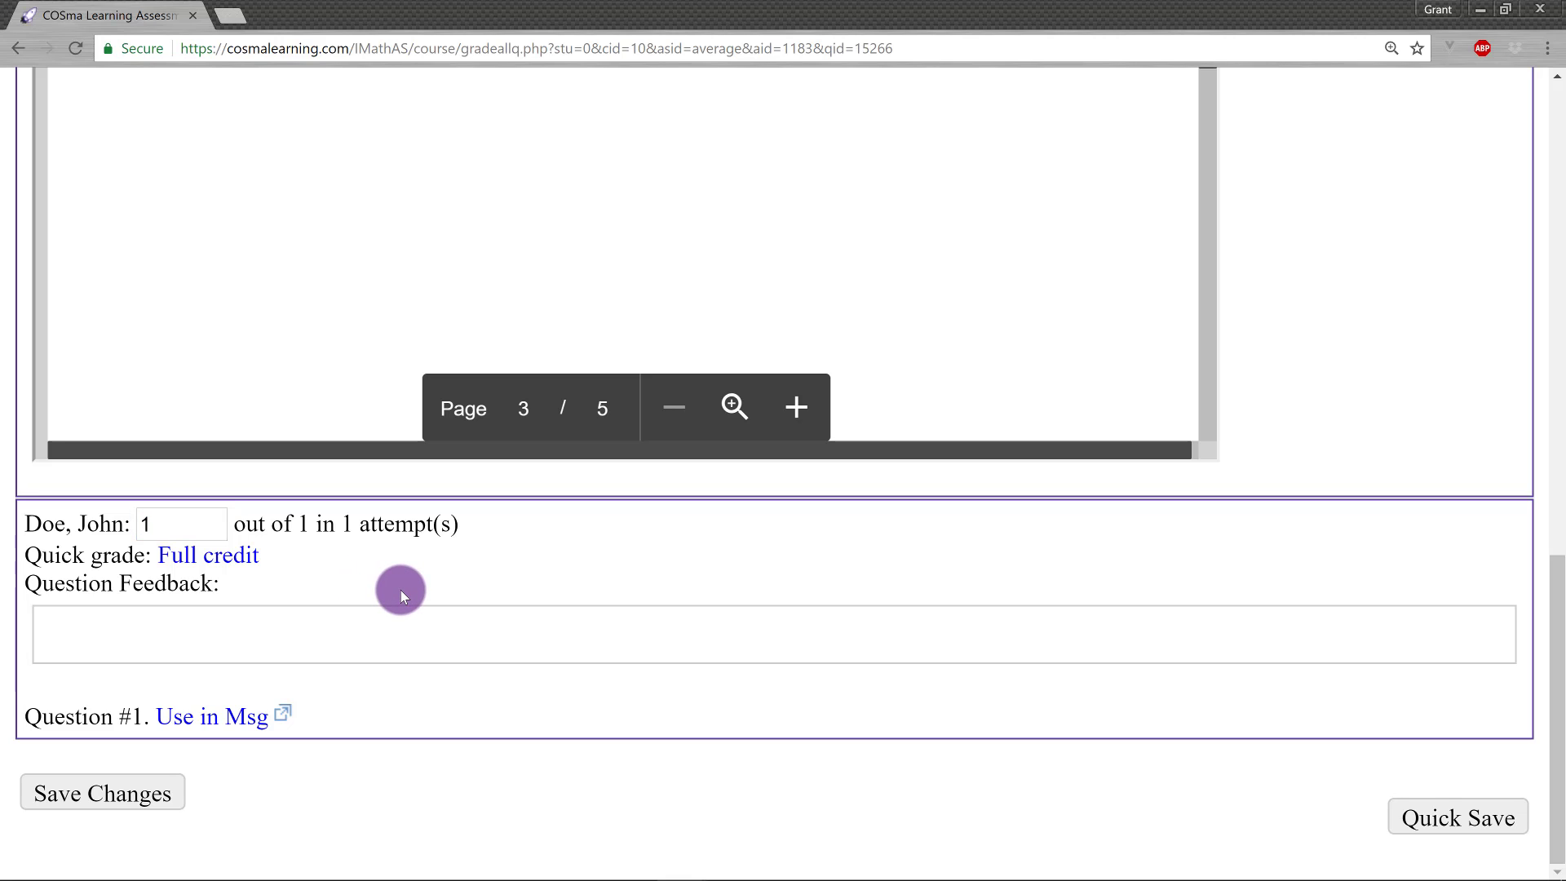
# Step: Enter "Great work! Maybe think about..." as the question feedback for the student's submission
pyautogui.hotkey('ctrl', '+')
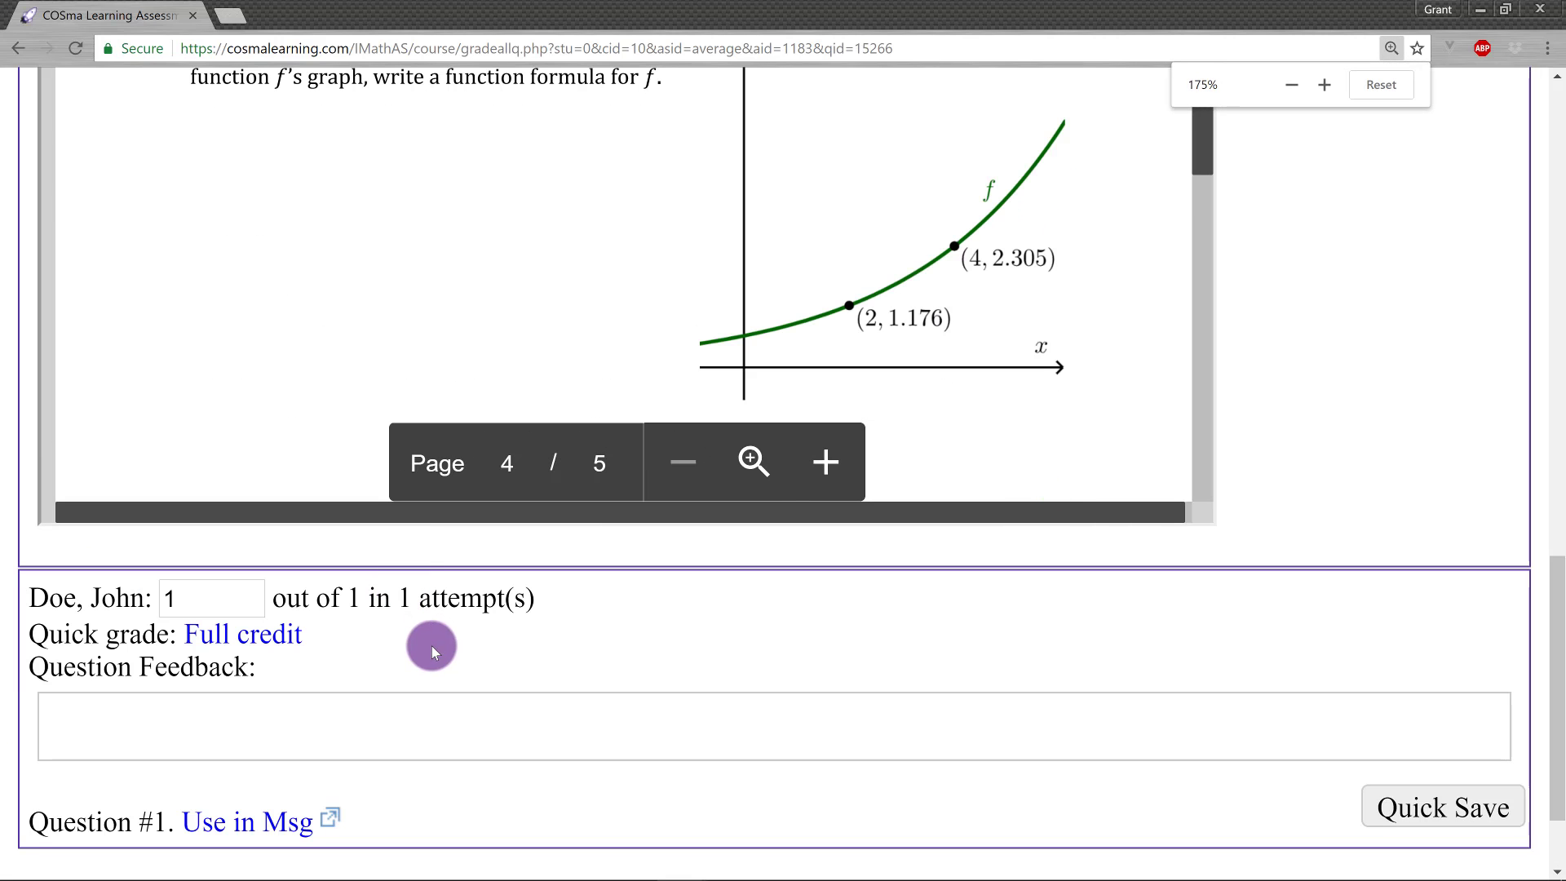
pyautogui.click(313, 725)
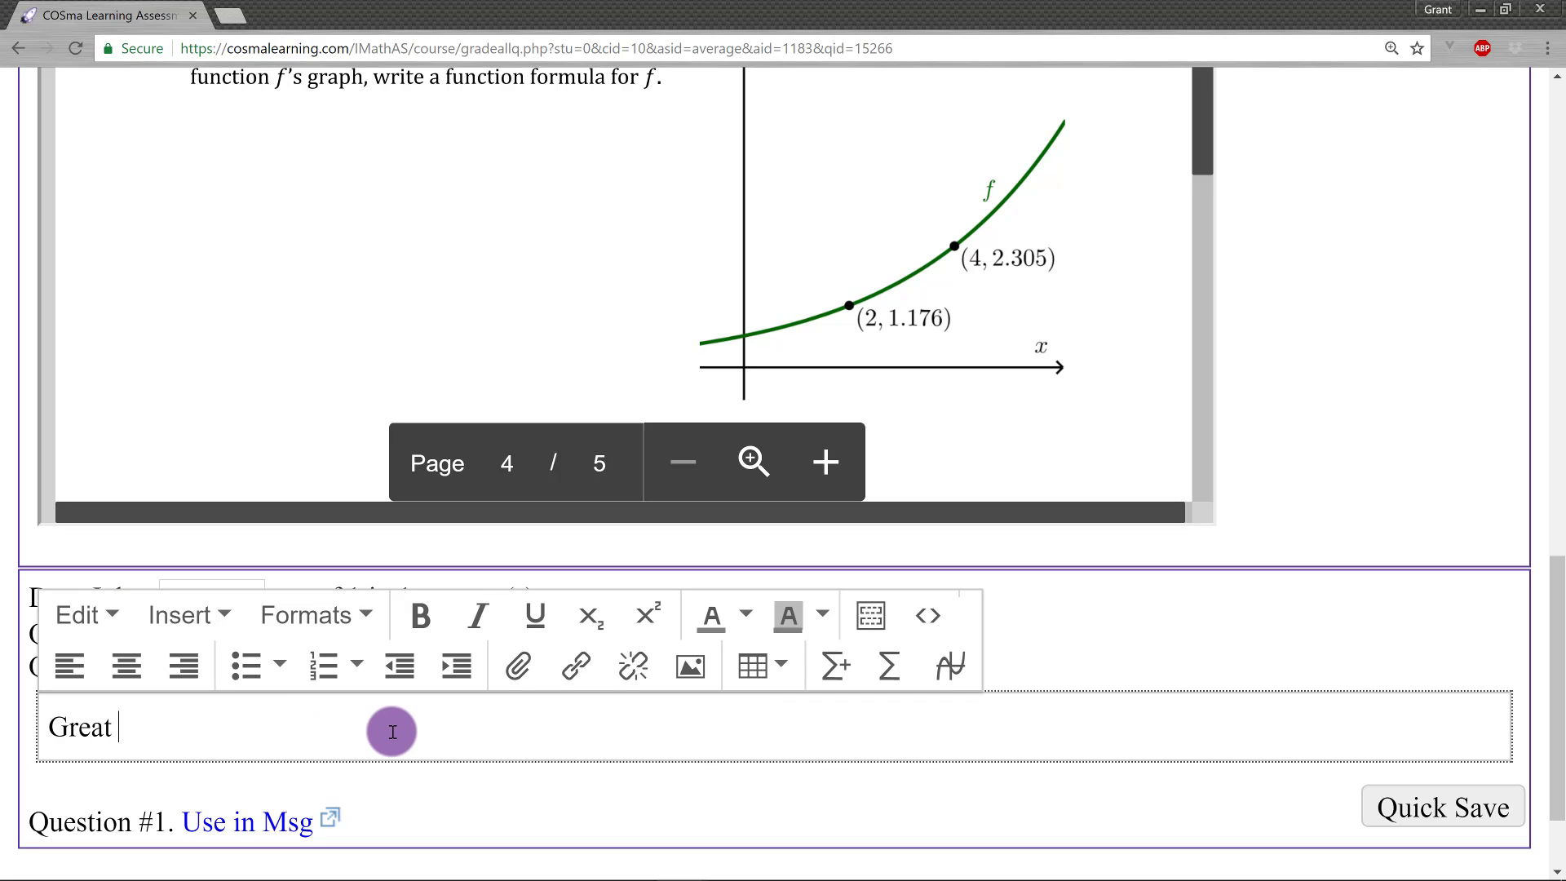
pyautogui.write('Great work! Maybe ')
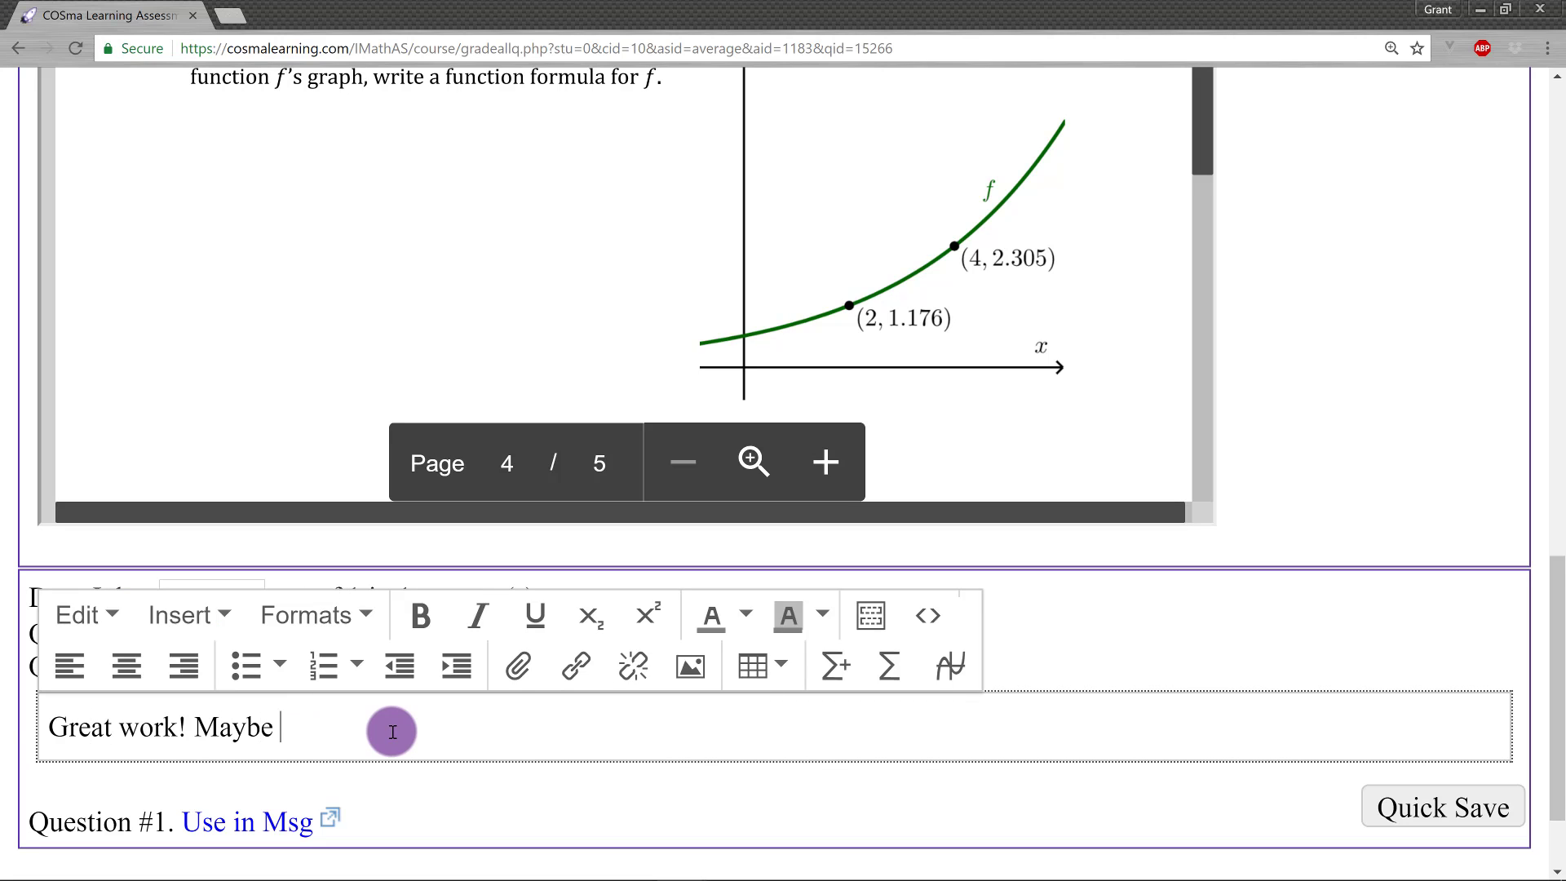
pyautogui.write('think about...')
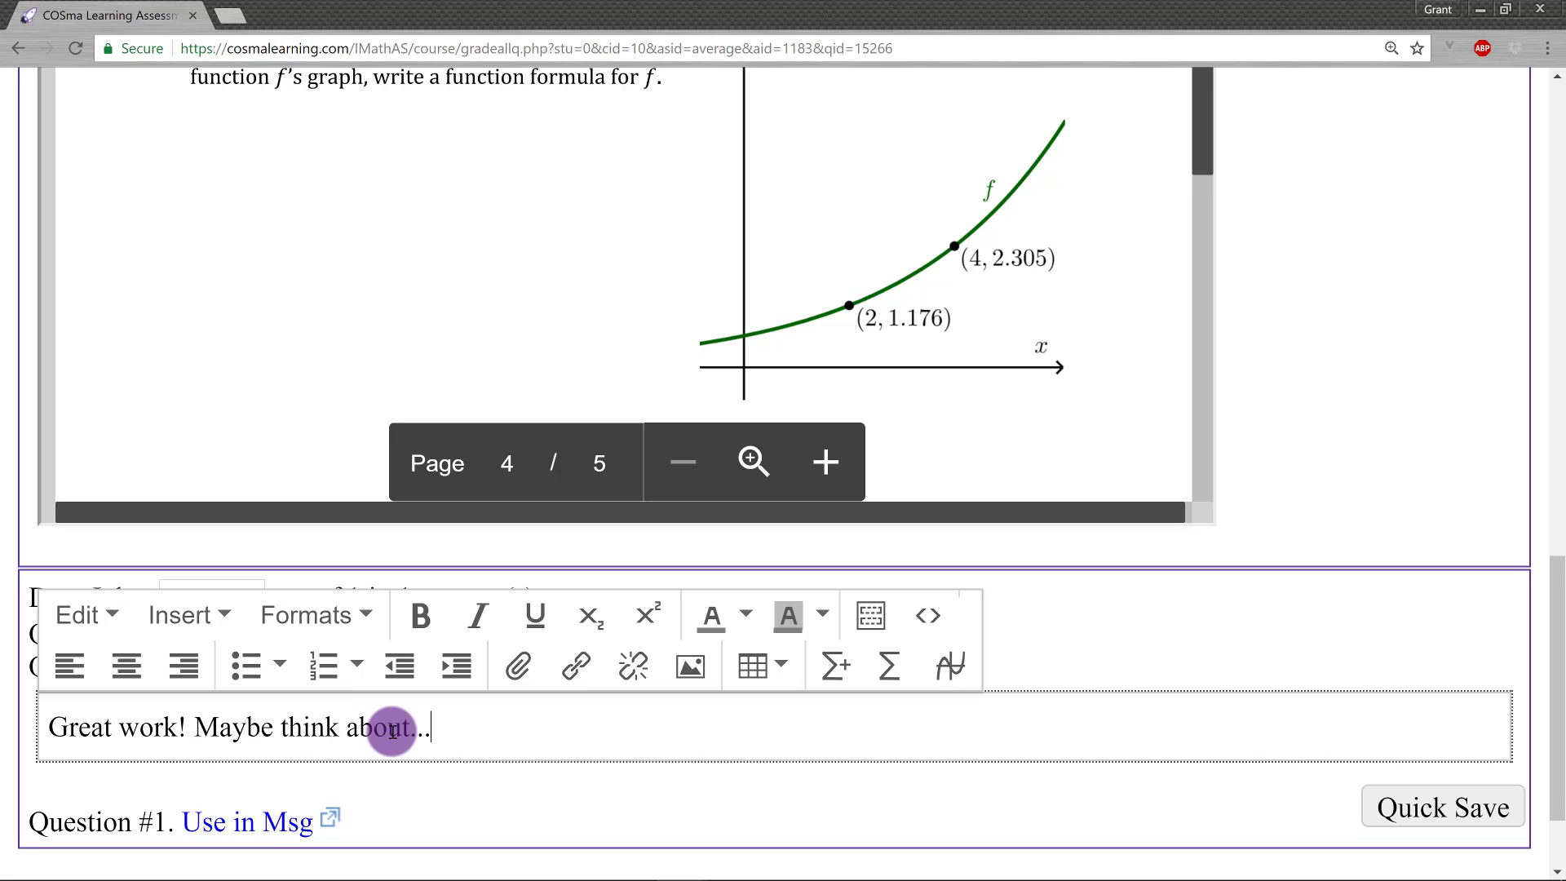
pyautogui.click(1245, 539)
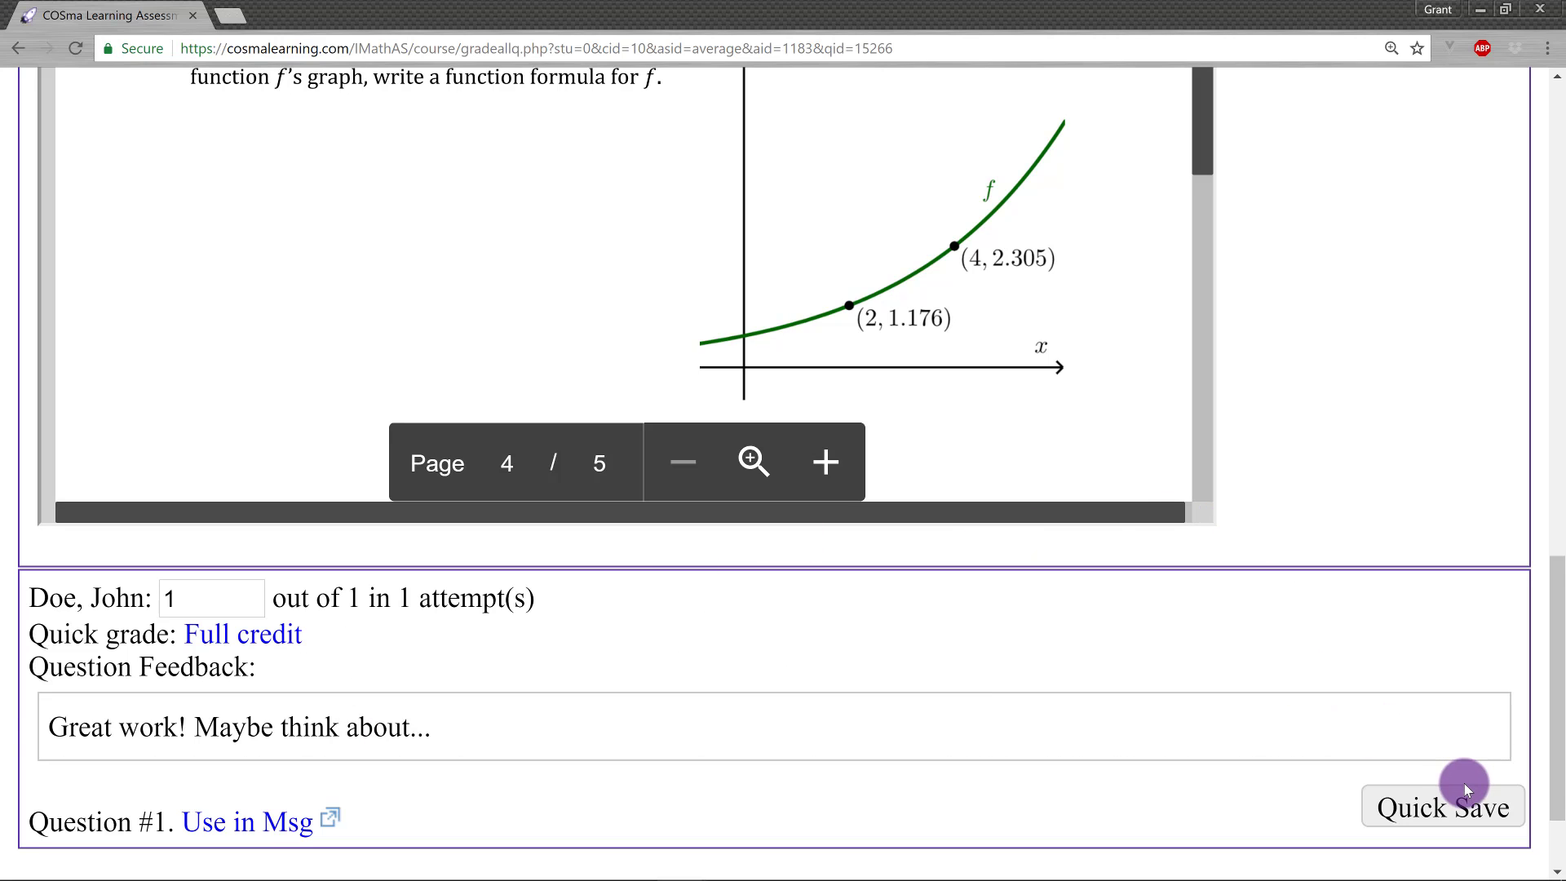
# Step: Quick-save the score and feedback, and submit all grading changes for the question
pyautogui.click(1472, 807)
pyautogui.scroll(-2, 943, 615)
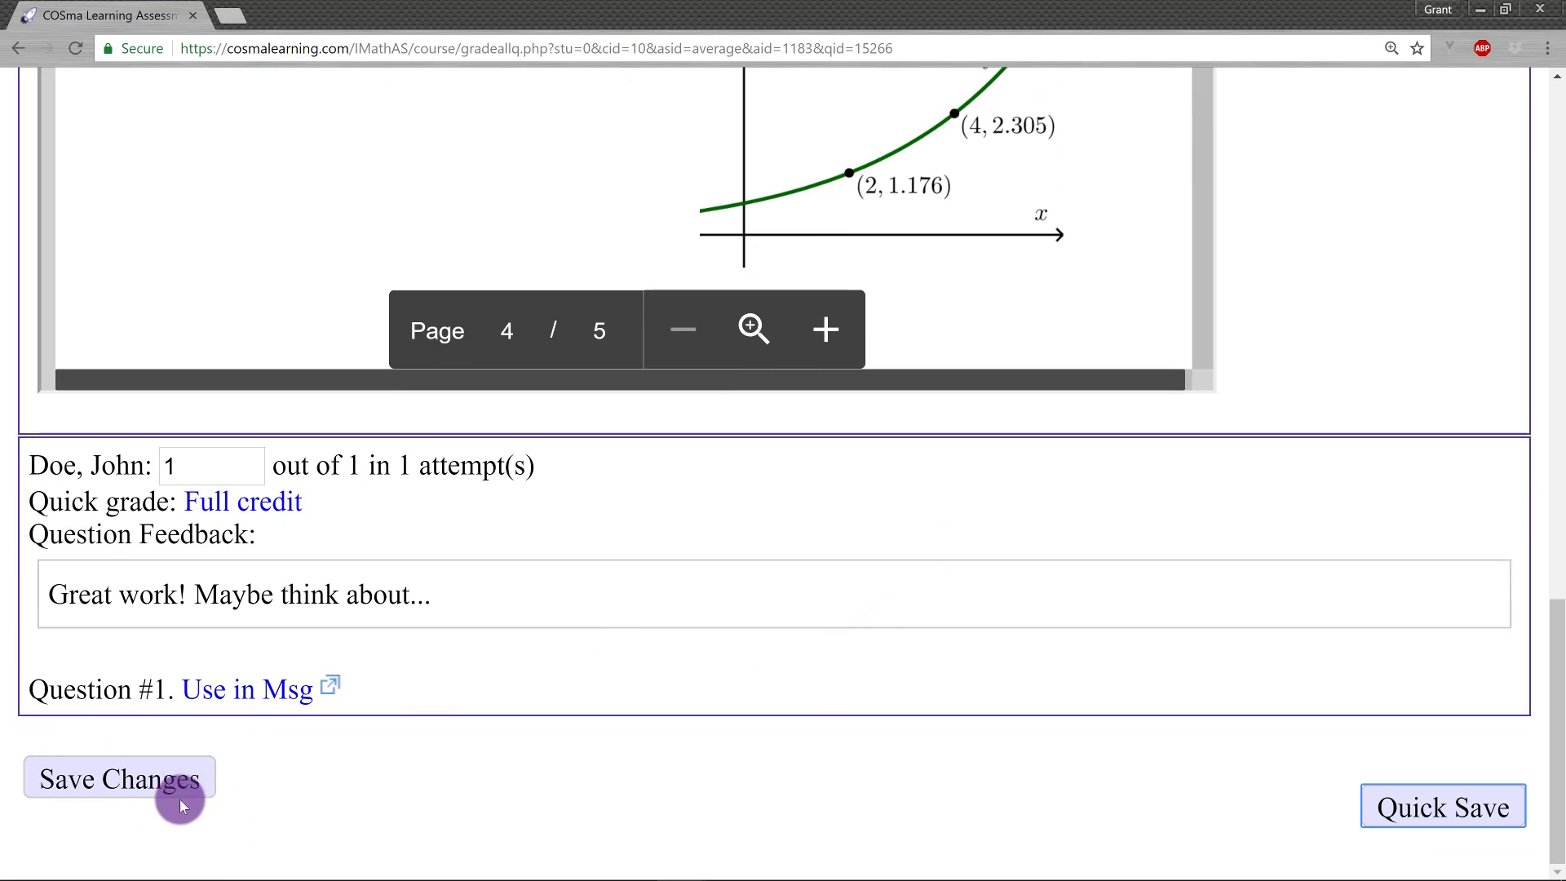
pyautogui.click(196, 783)
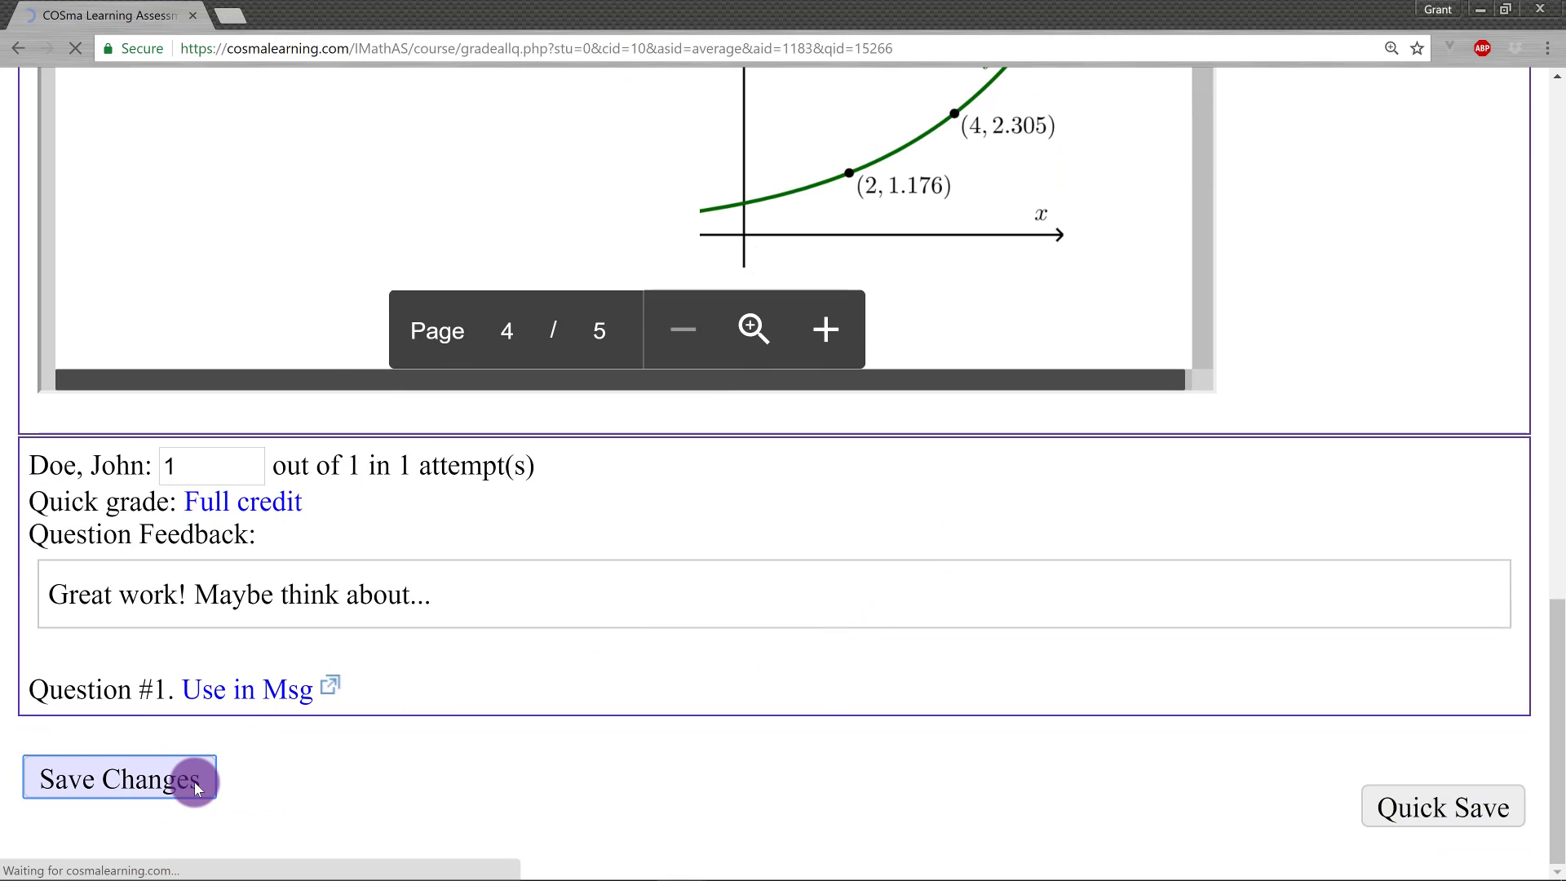